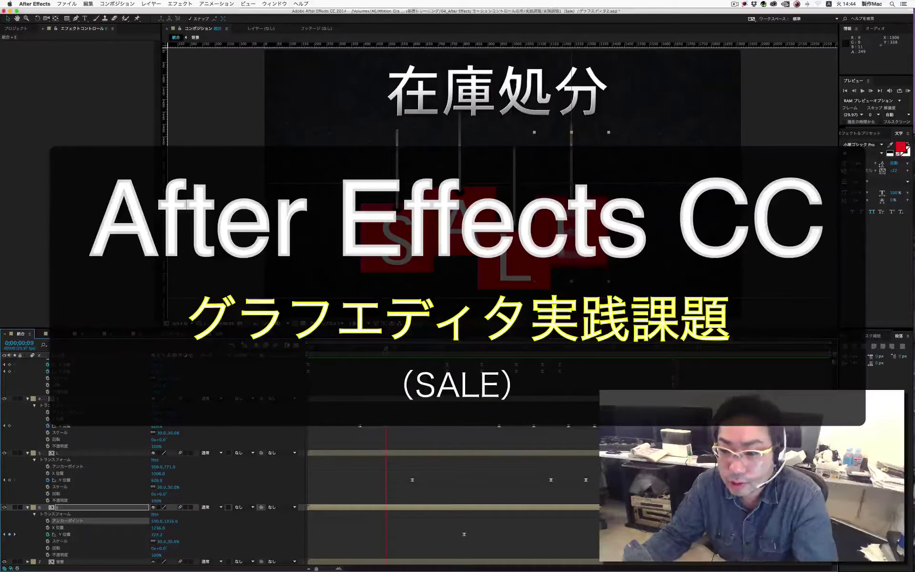
- Move the playhead of the finished S tag composition to 0;00;00;00
{"action": "left_click", "coordinate": [308, 348]}
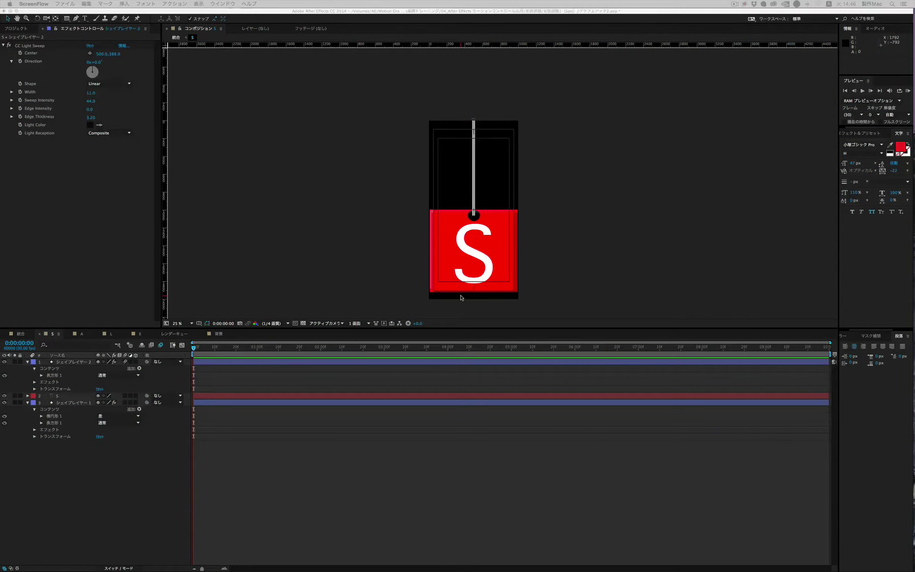
- Start a new composition with width 1000 px and height 2000 px
{"action": "left_click", "coordinate": [274, 166]}
{"action": "left_click", "coordinate": [116, 4]}
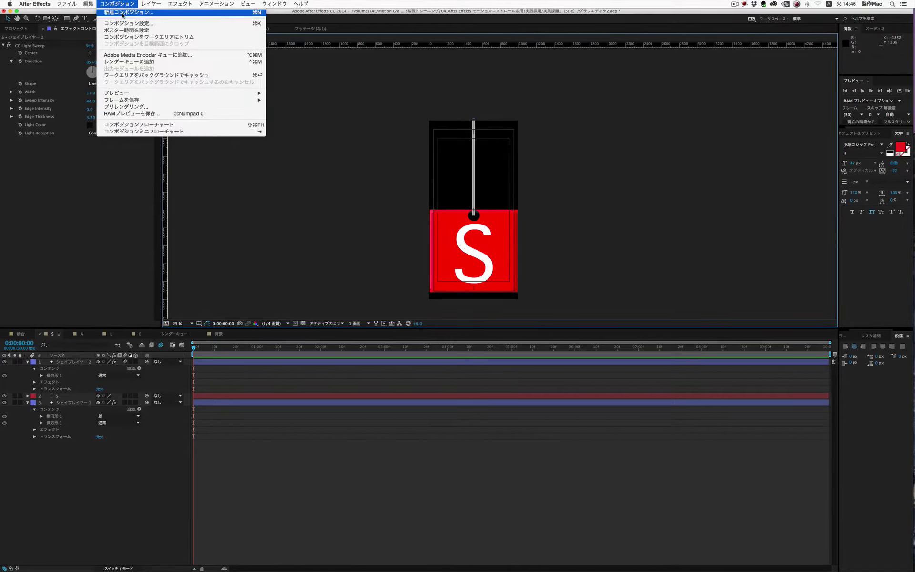
{"action": "left_click", "coordinate": [122, 13]}
{"action": "left_click", "coordinate": [315, 302]}
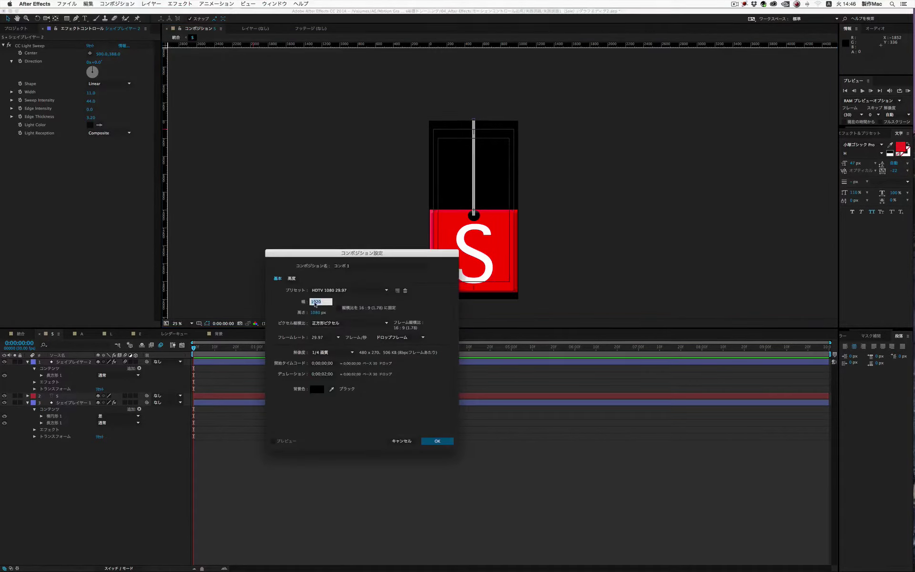
{"action": "type", "text": "1000"}
{"action": "left_click", "coordinate": [317, 314]}
{"action": "type", "text": "2000"}
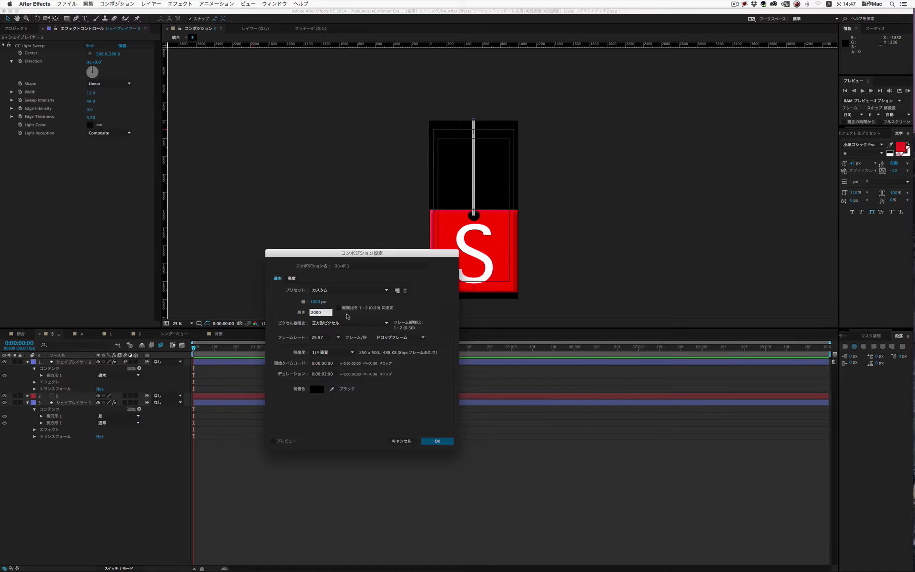
{"action": "key", "text": "Return"}
- Create the 1000 × 2000 comp, zoom the viewer to 25% and hide title/action-safe guides
{"action": "left_click", "coordinate": [438, 441]}
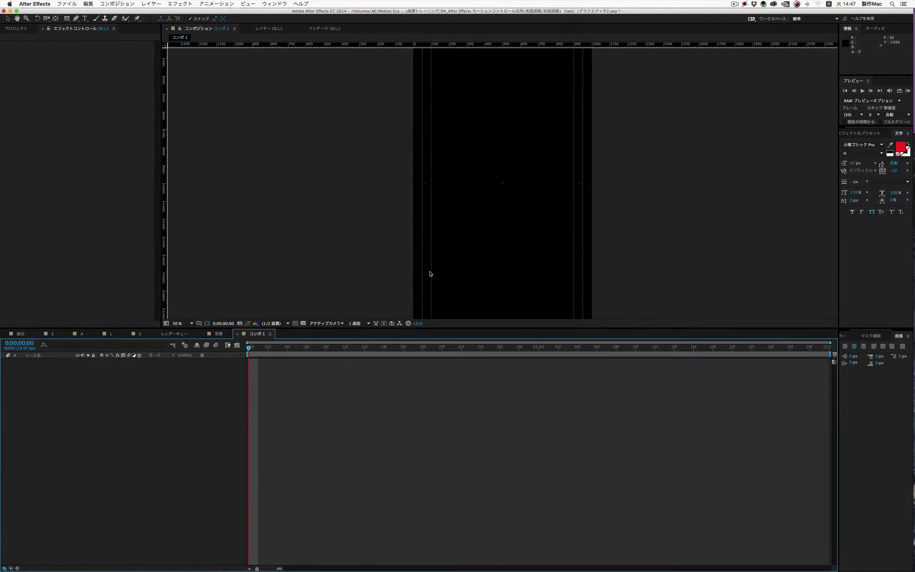
{"action": "key", "text": "slash"}
{"action": "key", "text": "comma"}
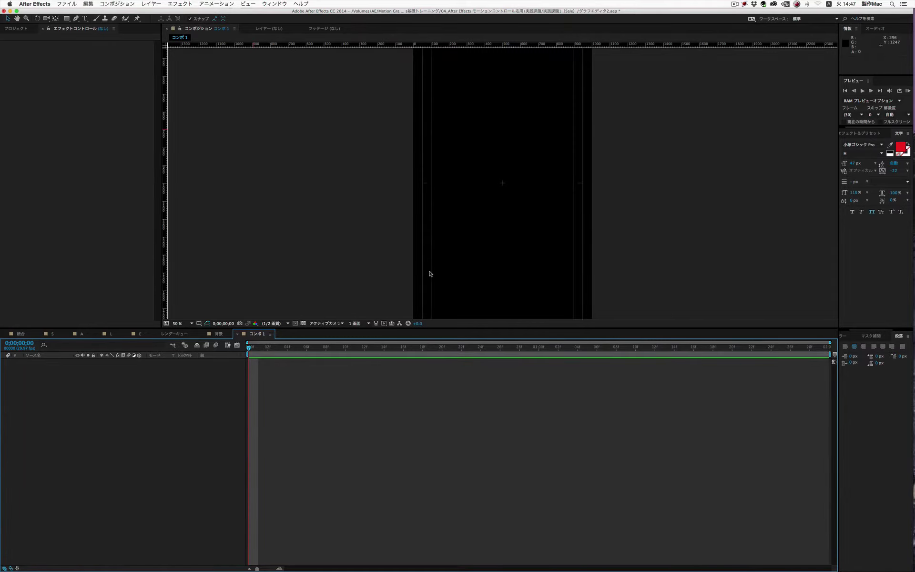
{"action": "key", "text": "comma"}
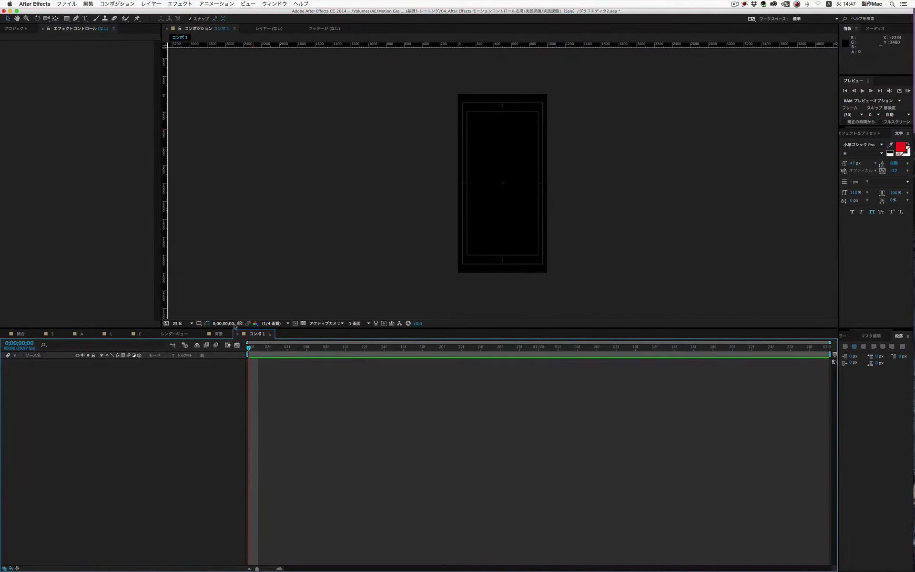
{"action": "left_click", "coordinate": [200, 324]}
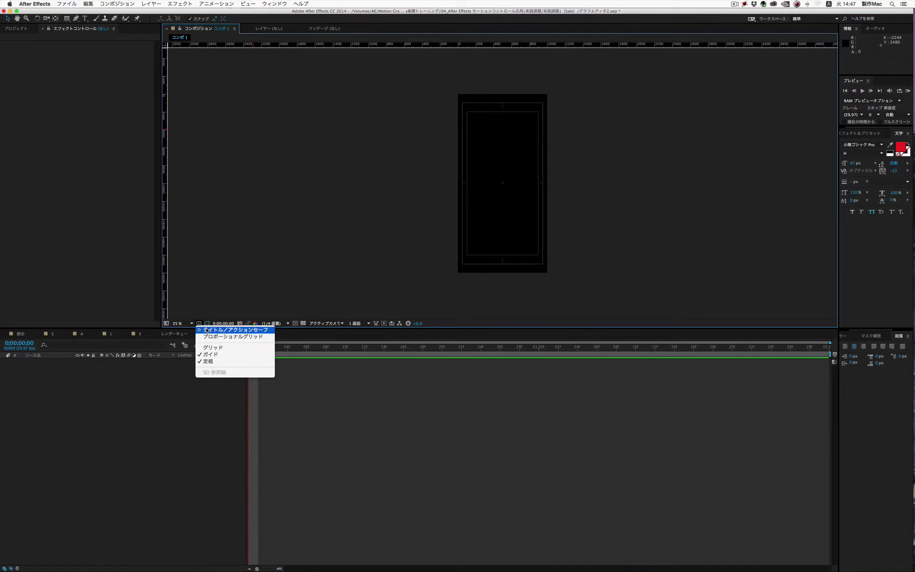
{"action": "left_click", "coordinate": [205, 329]}
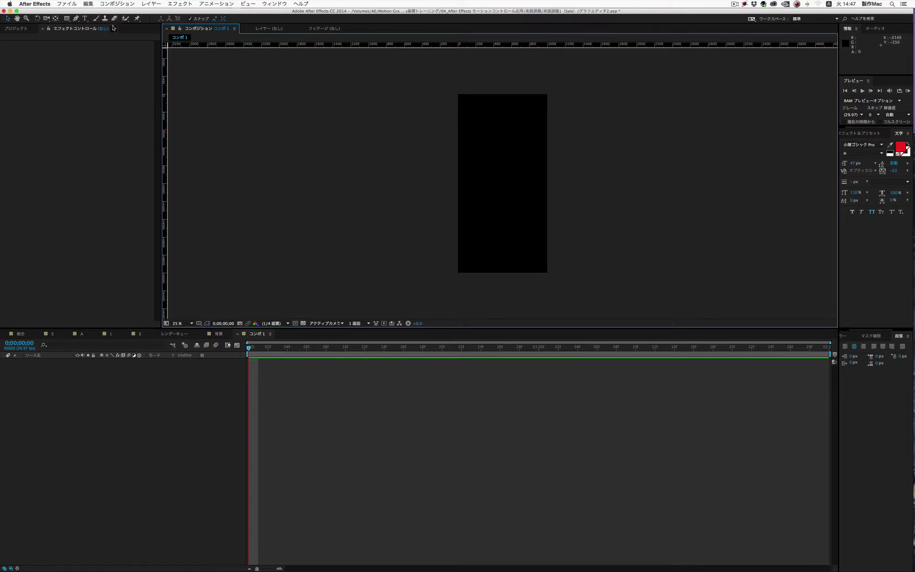
- Draw a rectangle over the composition's lower half, flush with its bottom edge
{"action": "left_click", "coordinate": [67, 19]}
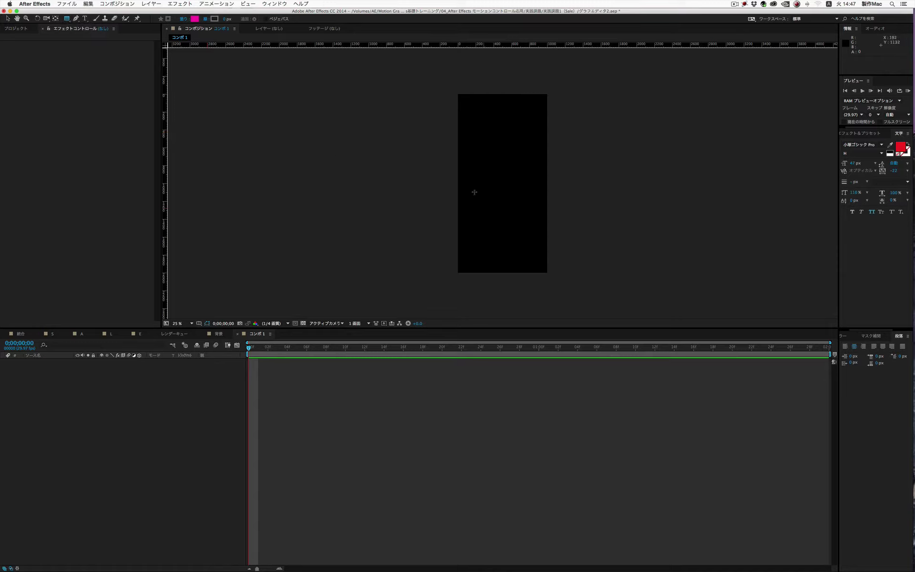
{"action": "left_click_drag", "start_coordinate": [458, 194], "coordinate": [547, 282]}
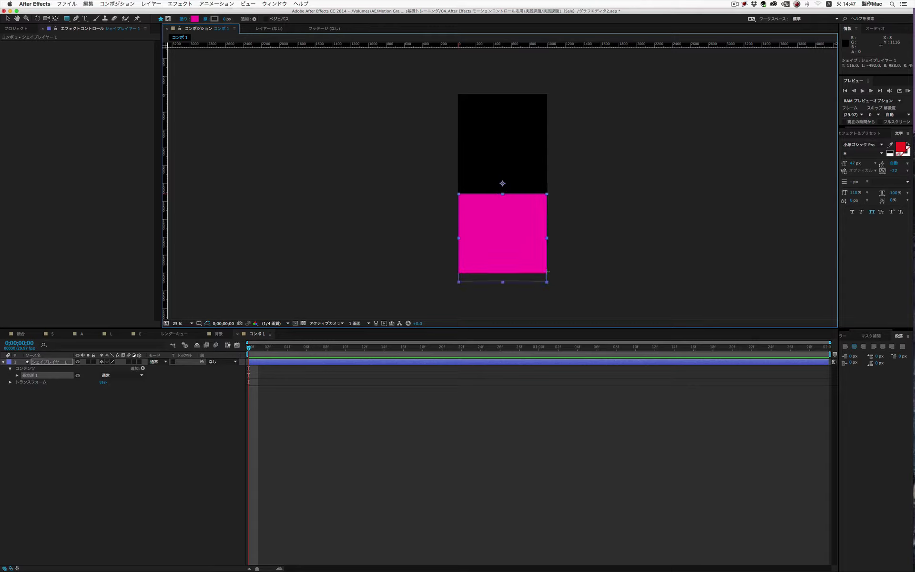
{"action": "left_click", "coordinate": [7, 18]}
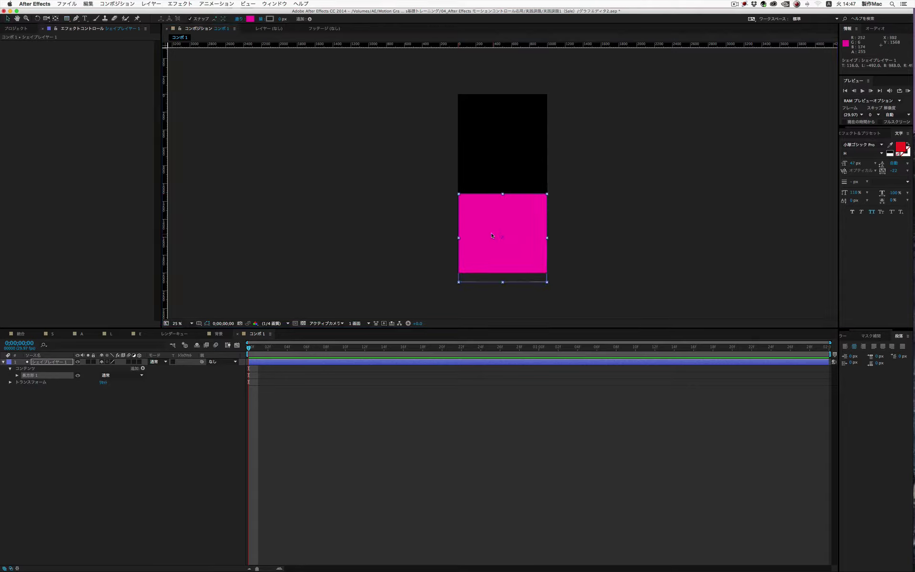
{"action": "left_click_drag", "start_coordinate": [492, 235], "coordinate": [492, 226]}
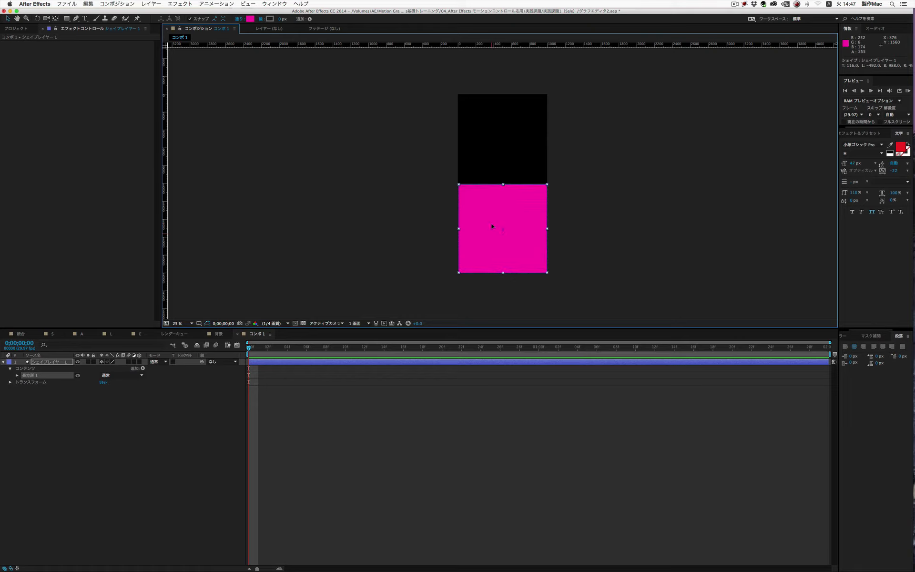
- Set the rectangle's fill to red FC060C and select its layer
{"action": "left_click", "coordinate": [250, 18]}
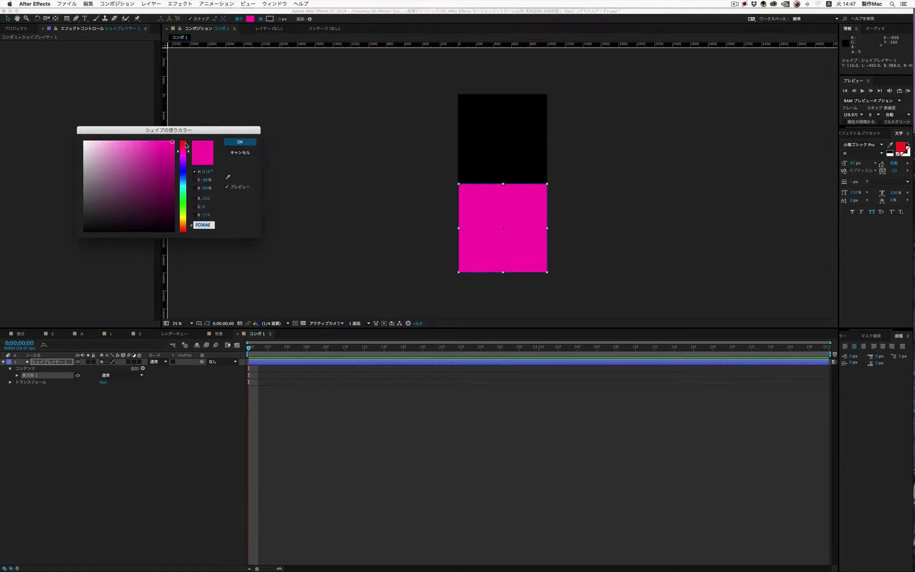
{"action": "left_click_drag", "start_coordinate": [186, 145], "coordinate": [185, 142]}
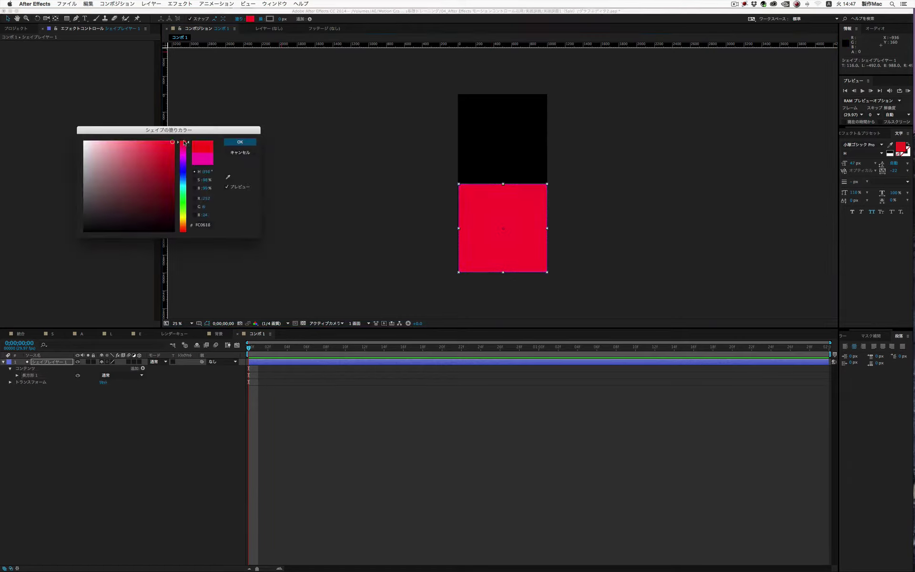
{"action": "left_click", "coordinate": [241, 143]}
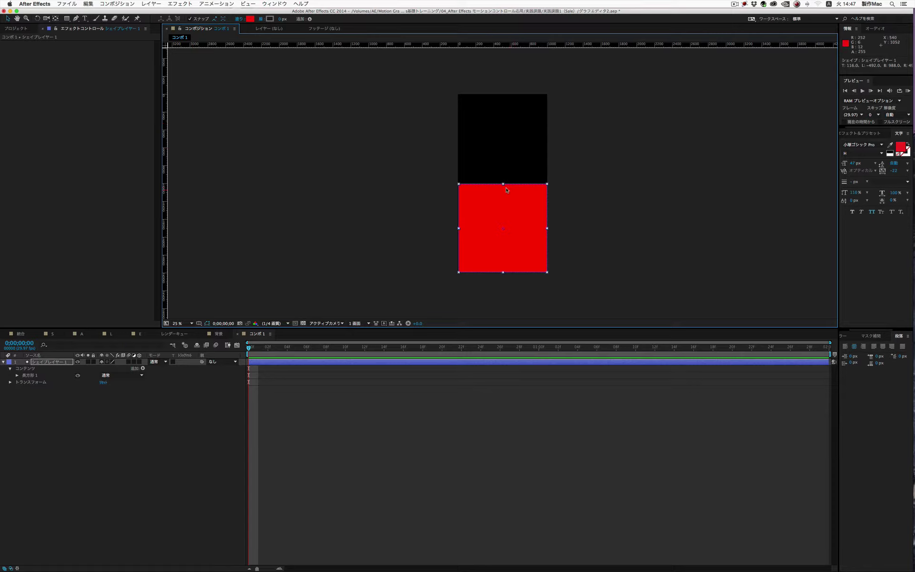
{"action": "left_click", "coordinate": [50, 361]}
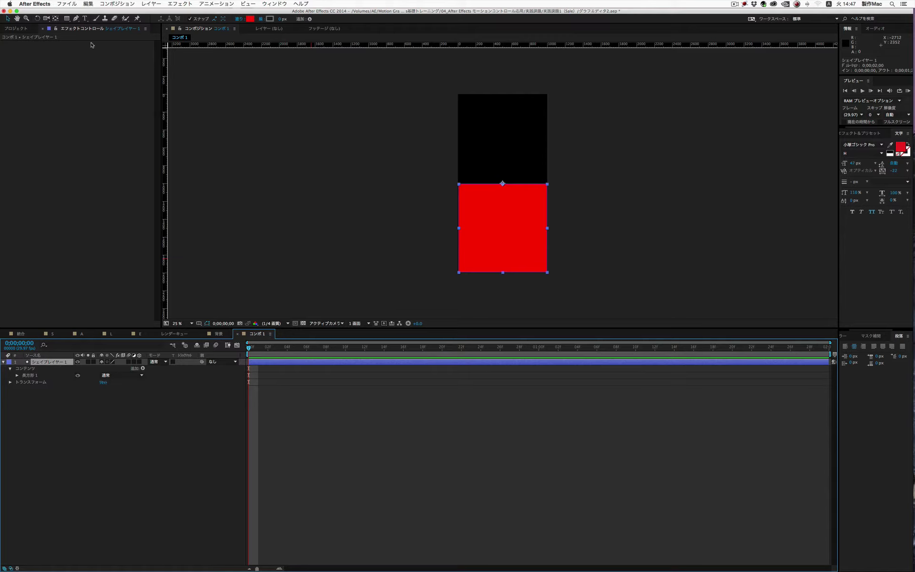
- Draw a small circle with the Ellipse tool at the red rectangle's top centre
{"action": "left_click_drag", "start_coordinate": [67, 19], "coordinate": [87, 34]}
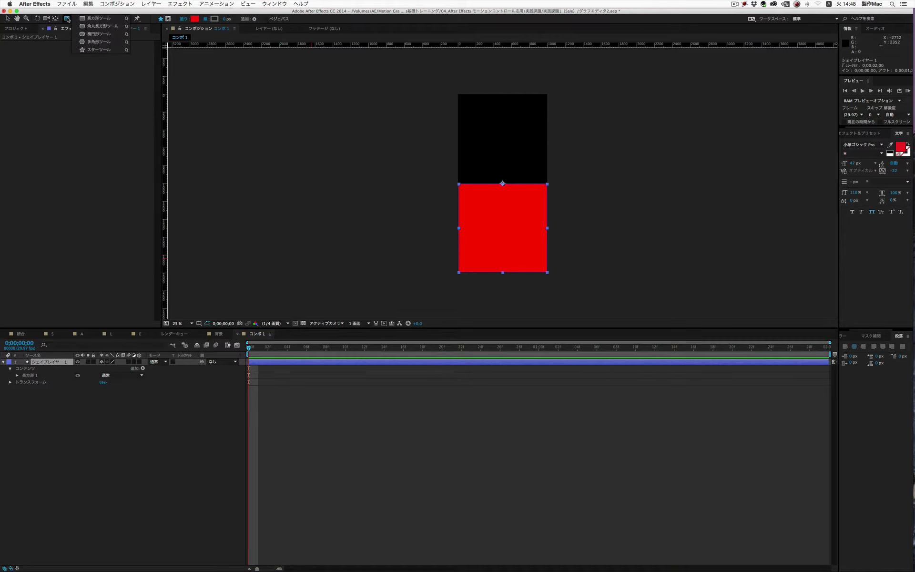
{"action": "left_click", "coordinate": [90, 34]}
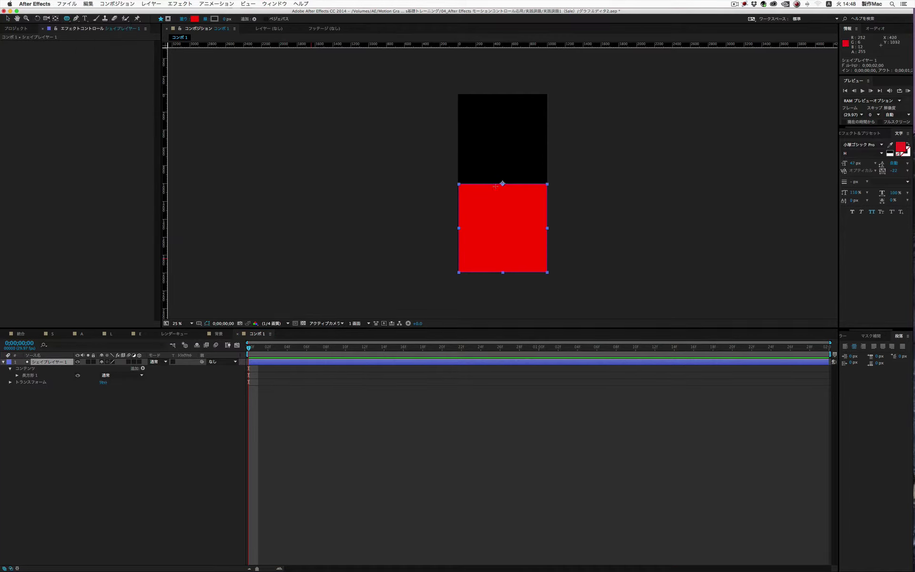
{"action": "left_click_drag", "start_coordinate": [496, 185], "coordinate": [504, 193]}
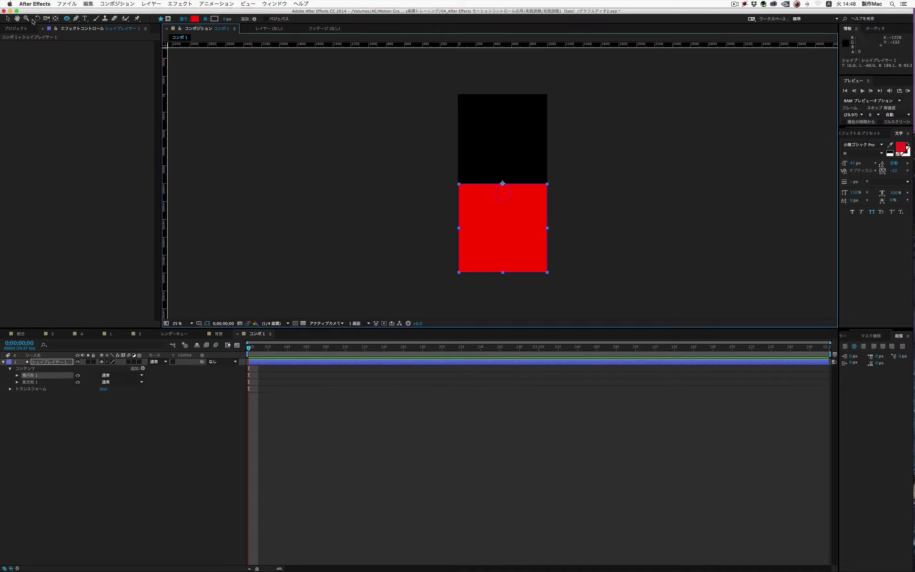
{"action": "left_click", "coordinate": [7, 20]}
- Give the circle a near-black fill, nudge it up slightly, and deselect the layer
{"action": "left_click", "coordinate": [250, 19]}
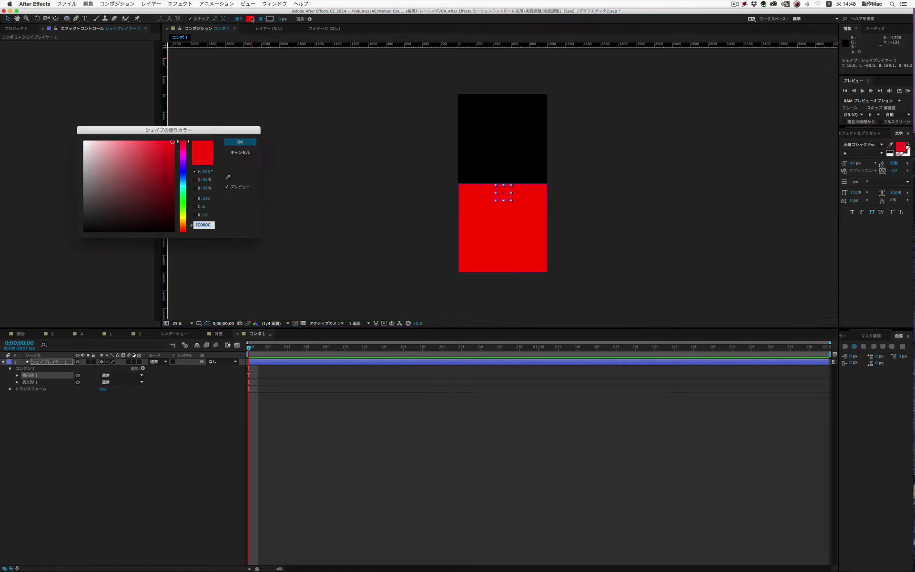
{"action": "left_click_drag", "start_coordinate": [105, 208], "coordinate": [73, 230]}
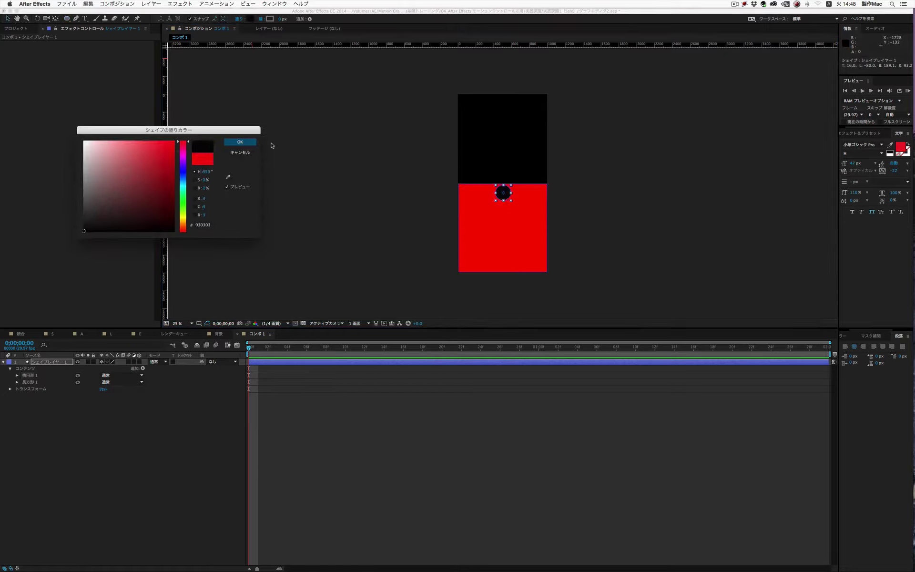
{"action": "left_click", "coordinate": [252, 143]}
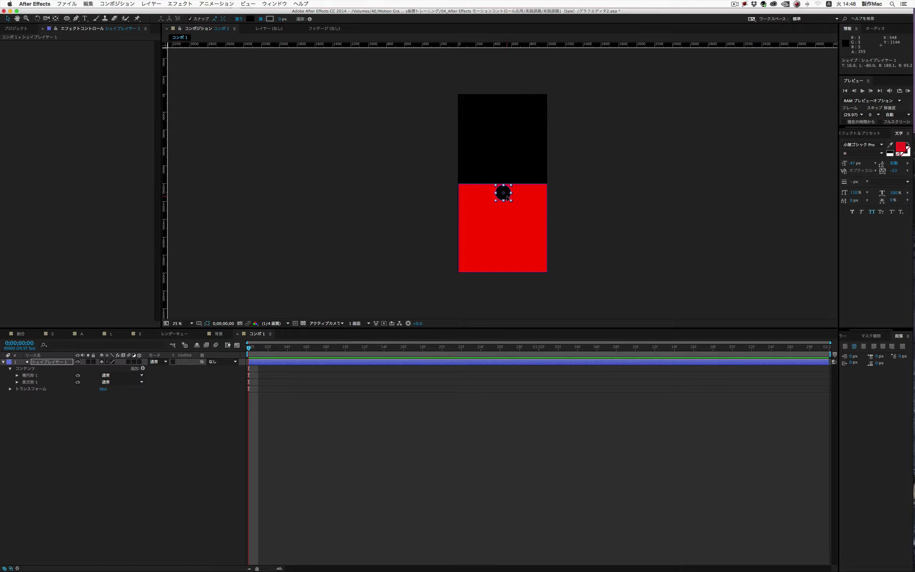
{"action": "left_click_drag", "start_coordinate": [508, 199], "coordinate": [507, 196]}
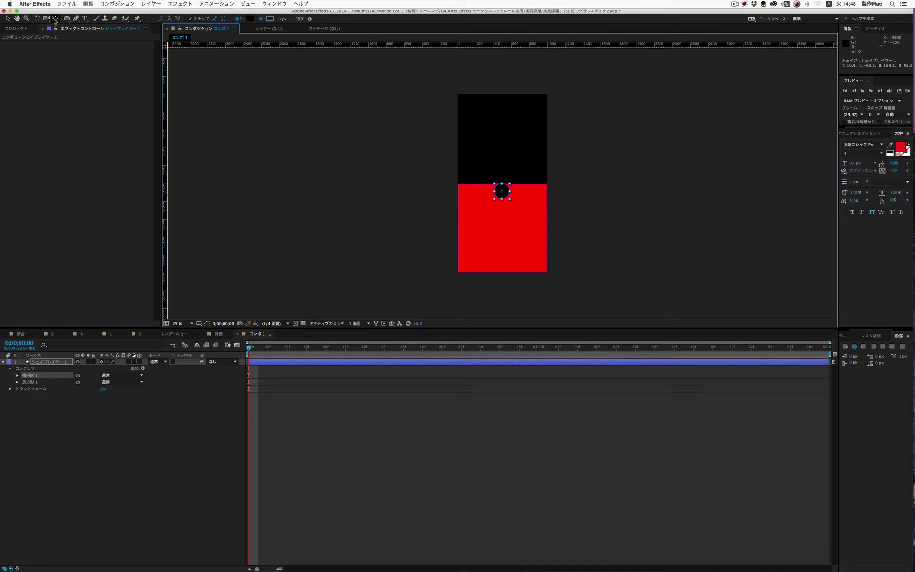
{"action": "left_click", "coordinate": [151, 453]}
{"action": "left_click_drag", "start_coordinate": [67, 19], "coordinate": [92, 20]}
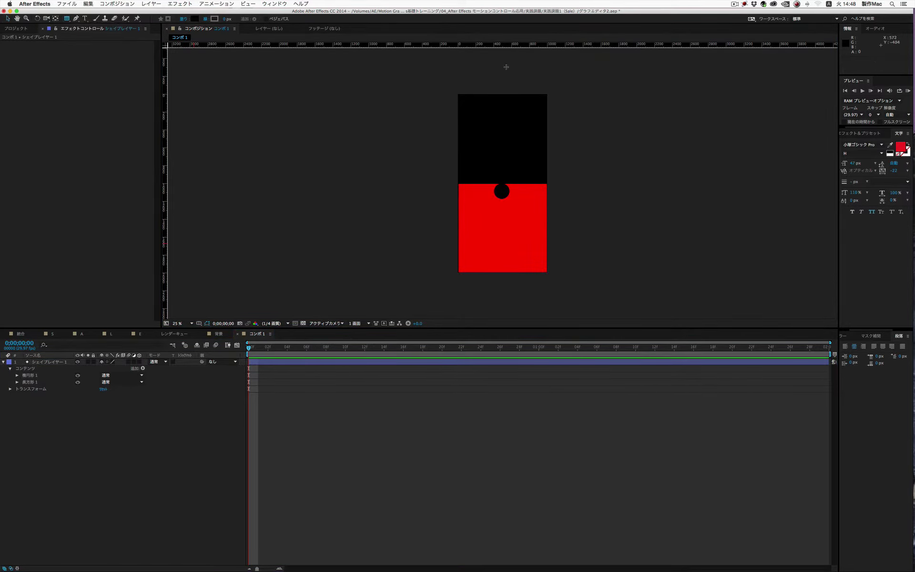
- Draw a thin vertical bar from the top edge down to the circle, filled grey 828282
{"action": "left_click_drag", "start_coordinate": [497, 89], "coordinate": [505, 188]}
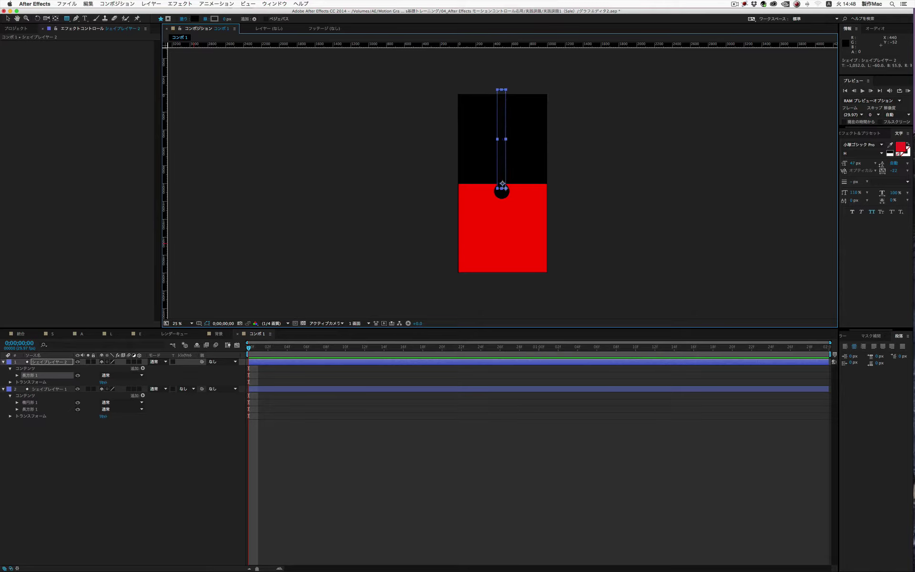
{"action": "left_click", "coordinate": [196, 19]}
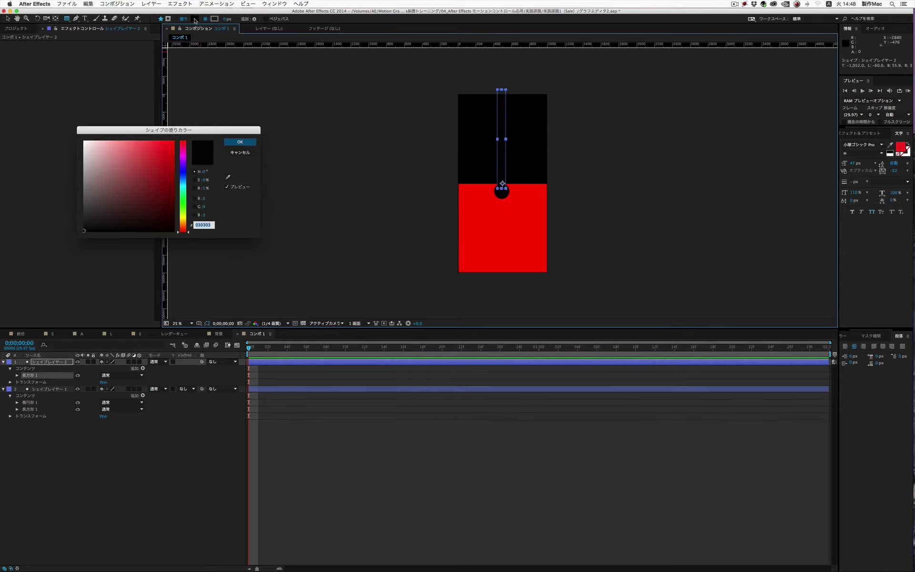
{"action": "left_click_drag", "start_coordinate": [95, 185], "coordinate": [73, 185]}
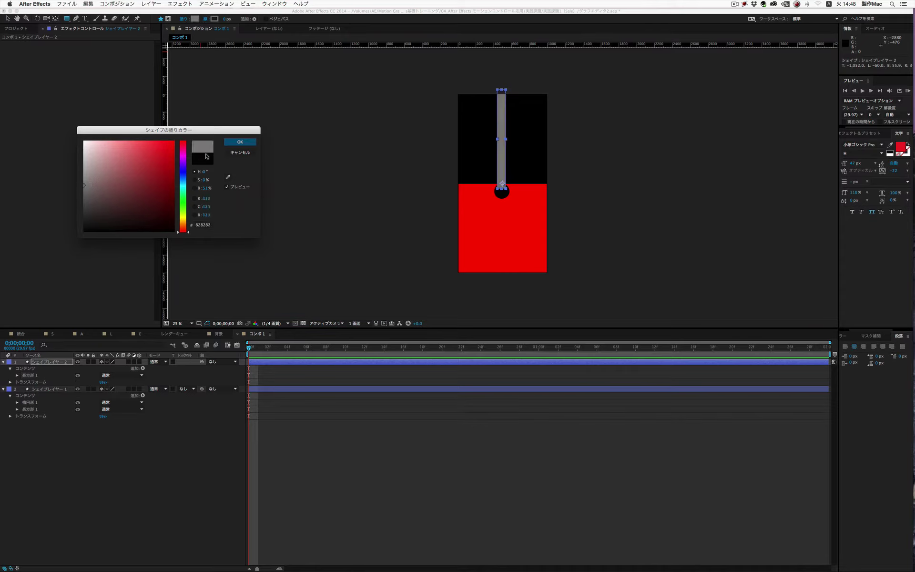
{"action": "left_click", "coordinate": [239, 141]}
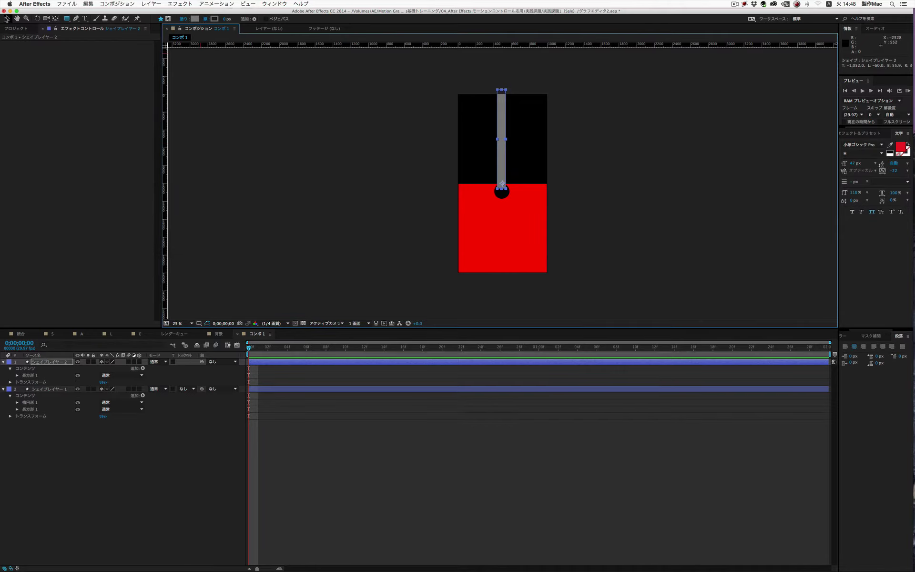
{"action": "left_click", "coordinate": [7, 18]}
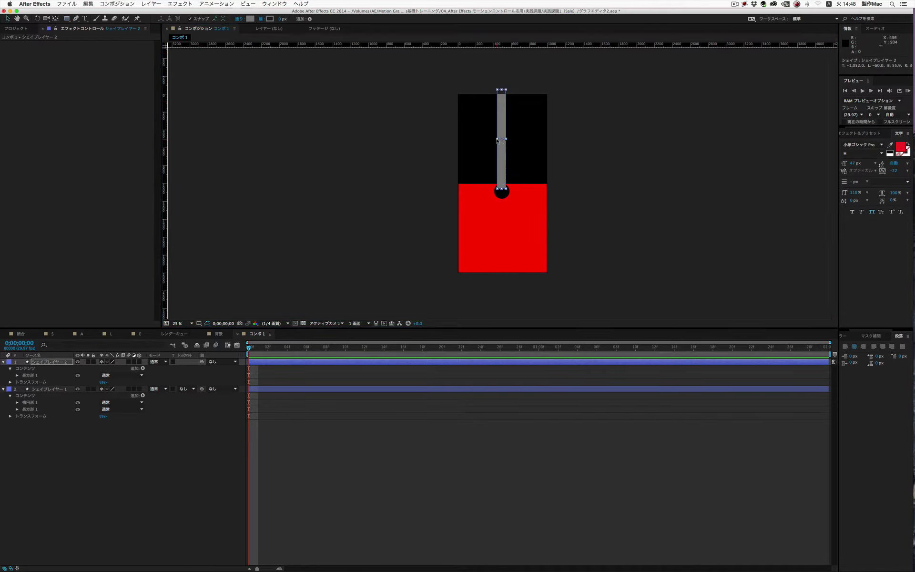
{"action": "left_click", "coordinate": [590, 193]}
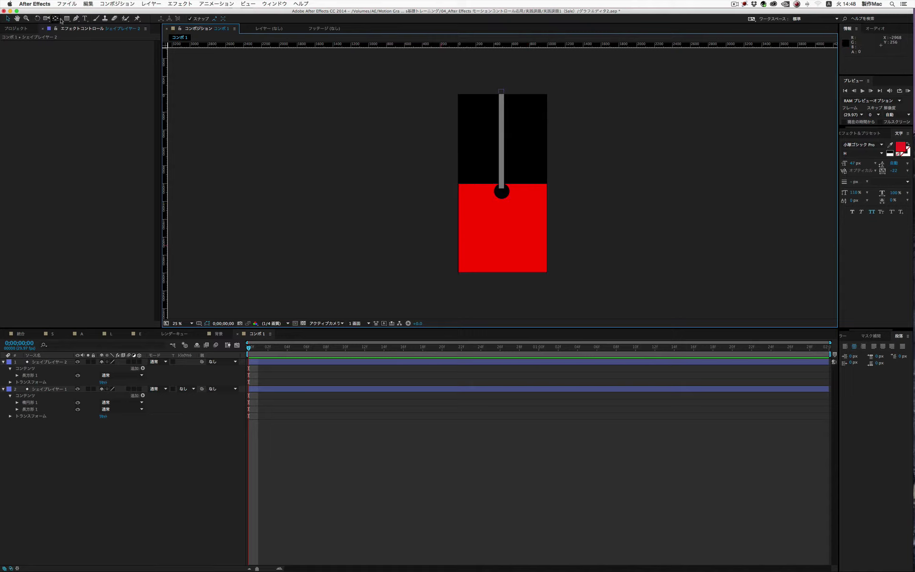
- Add an enlarged white letter S text layer at the red tag's left edge
{"action": "left_click", "coordinate": [85, 19]}
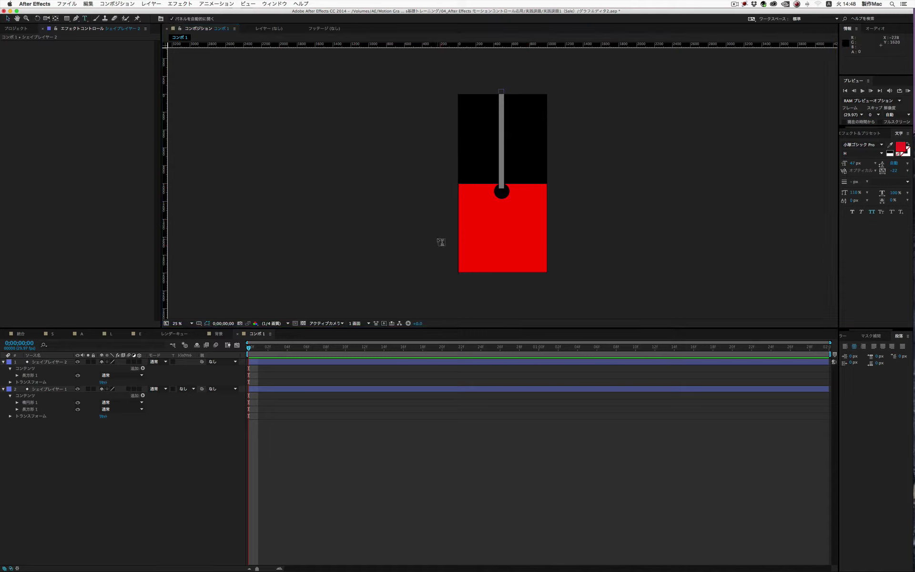
{"action": "left_click", "coordinate": [467, 232]}
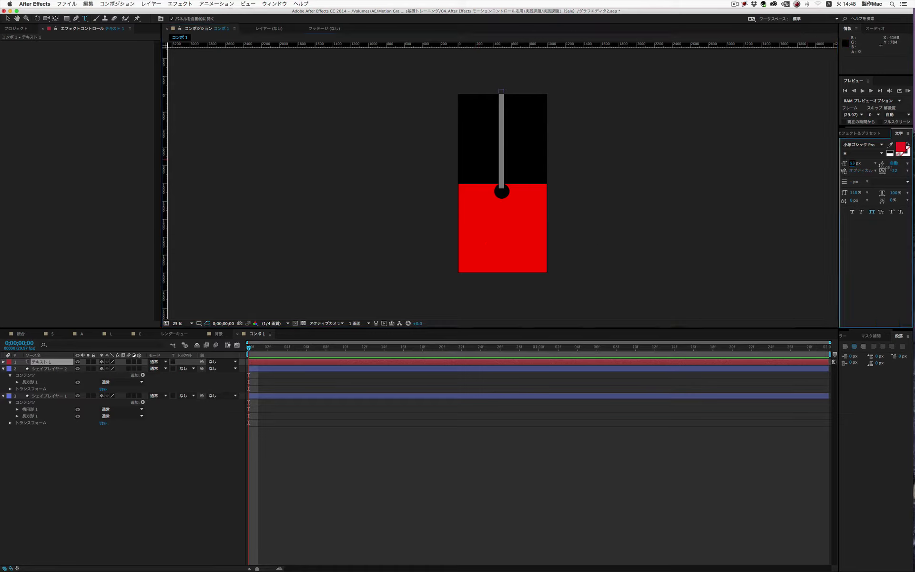
{"action": "mouse_move", "coordinate": [854, 166]}
{"action": "left_mouse_down"}
{"action": "mouse_move", "coordinate": [895, 169]}
{"action": "mouse_move", "coordinate": [892, 152]}
{"action": "left_mouse_up"}
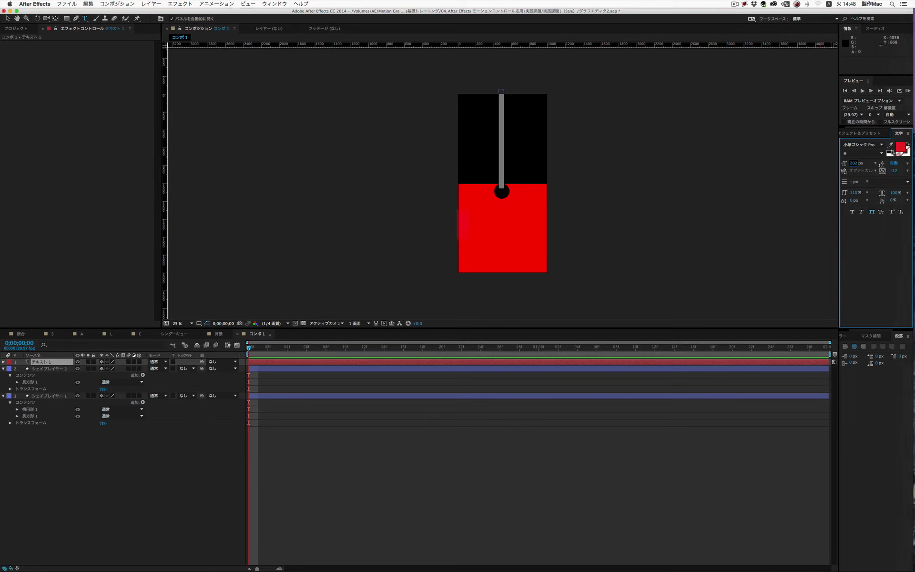
{"action": "left_click", "coordinate": [890, 151]}
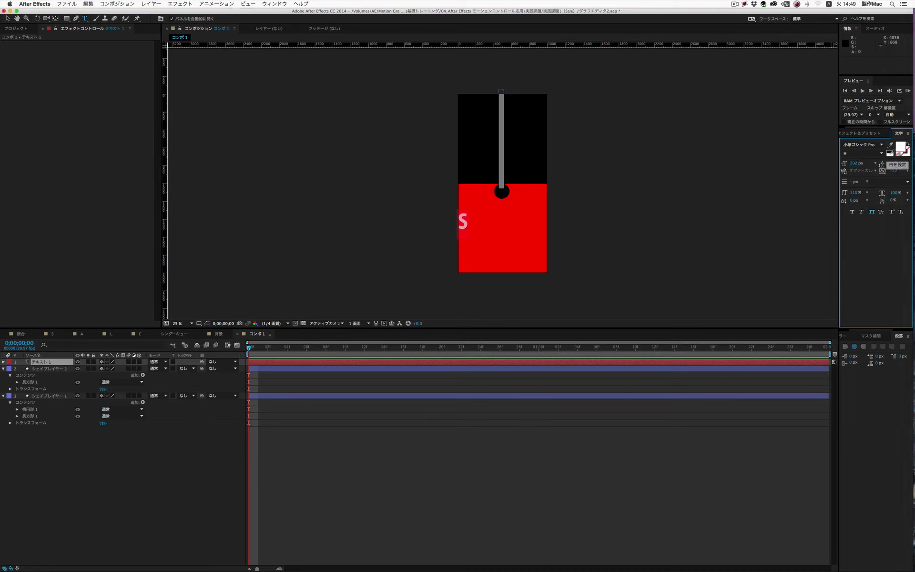
{"action": "type", "text": "S"}
{"action": "left_click", "coordinate": [8, 18]}
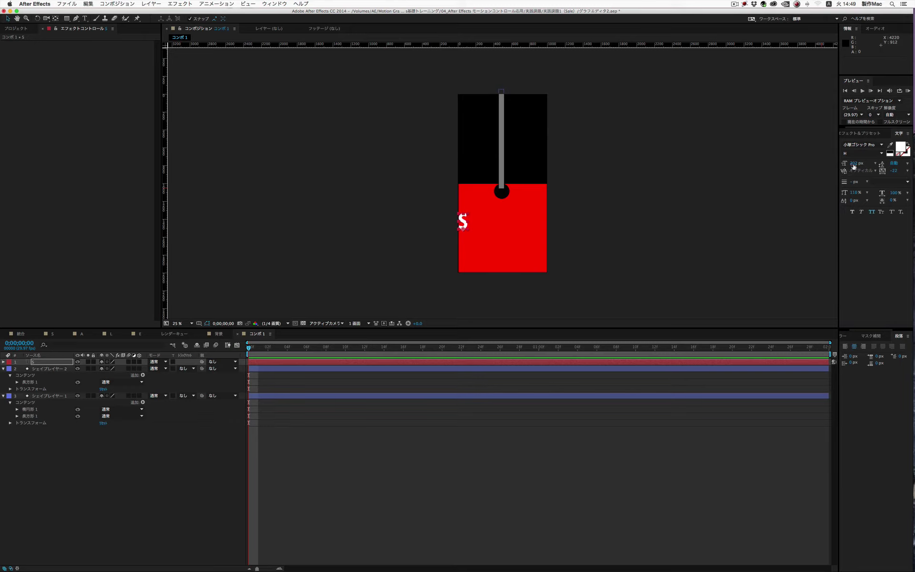
- Set the S font size to 575 px and move it into the middle of the tag
{"action": "left_click", "coordinate": [854, 163]}
{"action": "type", "text": "575"}
{"action": "key", "text": "Return"}
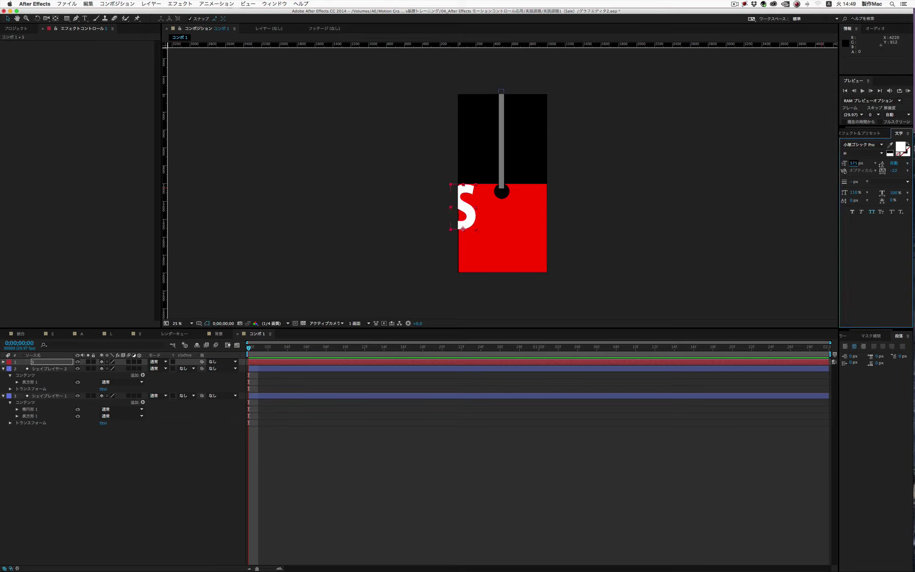
{"action": "mouse_move", "coordinate": [457, 212]}
{"action": "left_mouse_down"}
{"action": "mouse_move", "coordinate": [506, 245]}
{"action": "mouse_move", "coordinate": [499, 240]}
{"action": "left_mouse_up"}
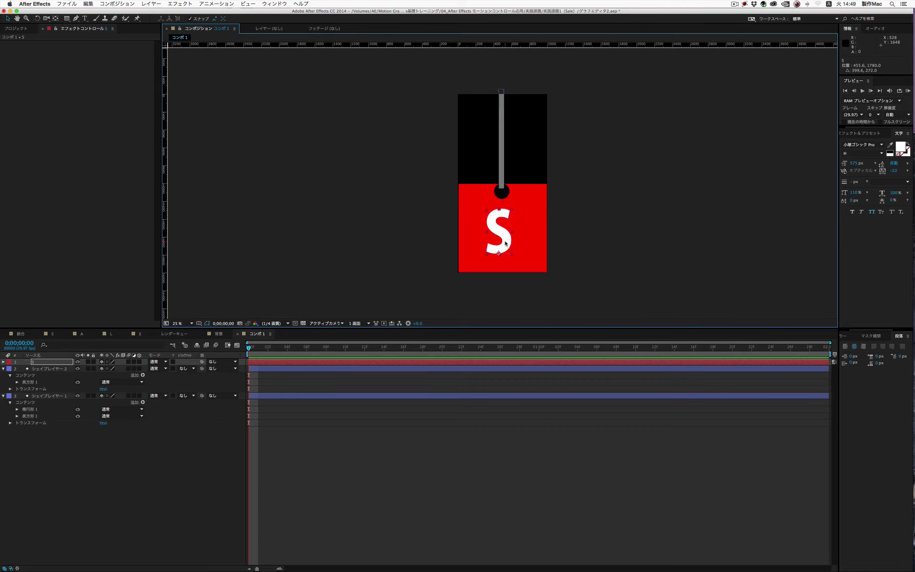
- Enlarge the S to 737 px and nudge it to sit centred beneath the hole
{"action": "left_click_drag", "start_coordinate": [855, 163], "coordinate": [877, 163]}
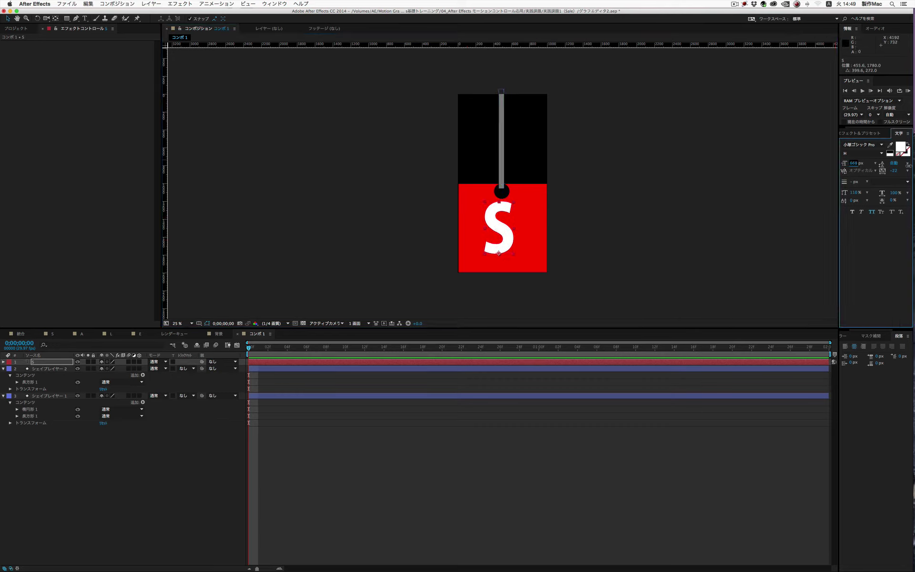
{"action": "left_click", "coordinate": [510, 252]}
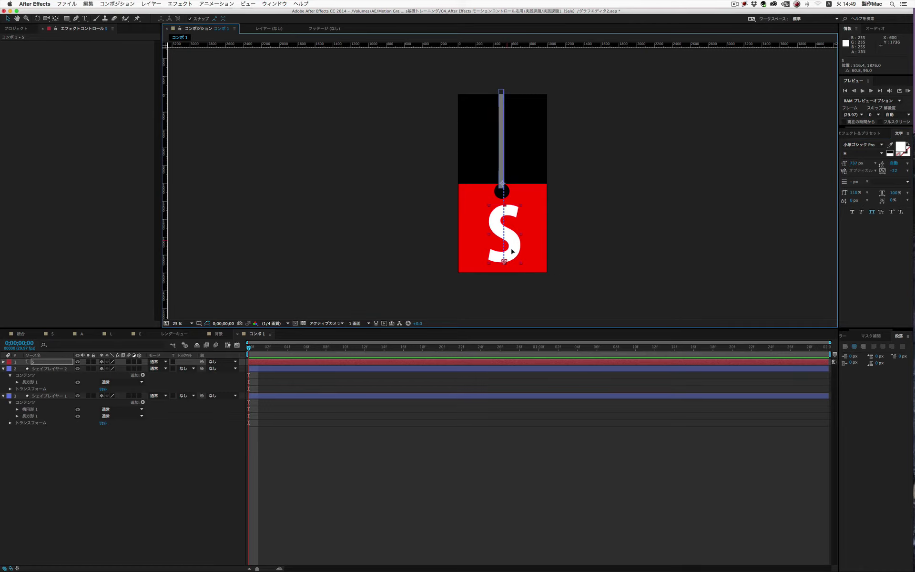
{"action": "left_click_drag", "start_coordinate": [510, 252], "coordinate": [511, 254]}
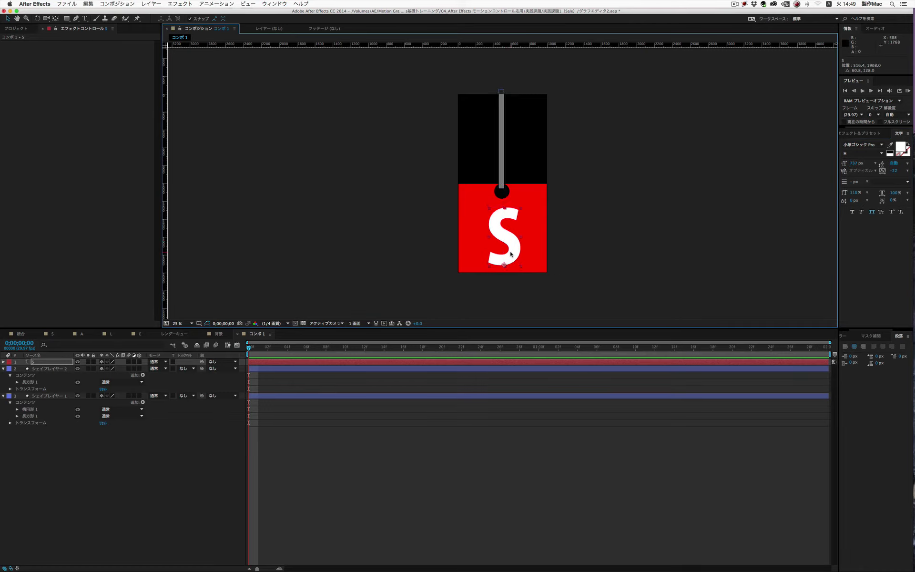
{"action": "key", "text": "Left"}
{"action": "key", "text": "Left"}
{"action": "key", "text": "Left"}
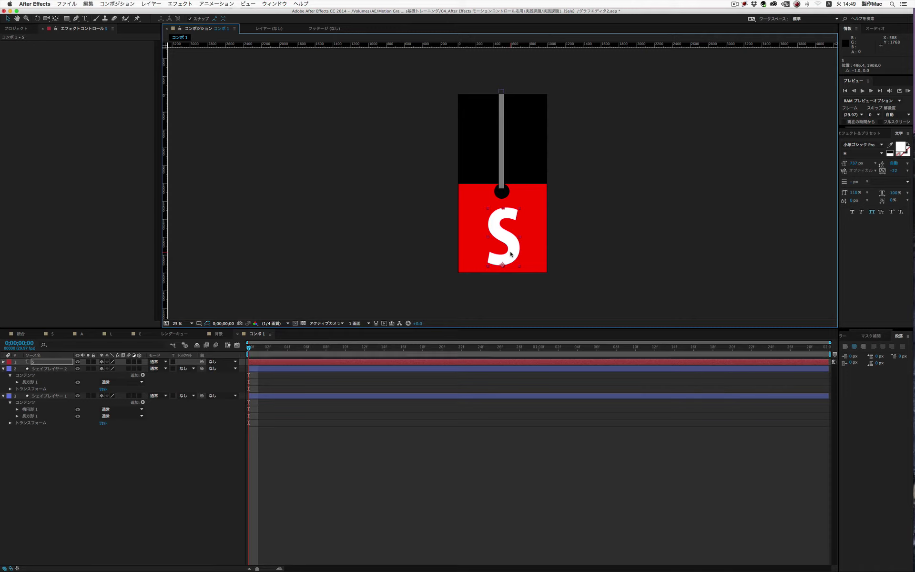
{"action": "key", "text": "Left"}
{"action": "key", "text": "Left"}
{"action": "key", "text": "Left"}
{"action": "key", "text": "Up"}
{"action": "key", "text": "Up"}
{"action": "key", "text": "Up"}
{"action": "key", "text": "Up"}
{"action": "key", "text": "Up"}
{"action": "key", "text": "Up"}
{"action": "key", "text": "Up"}
{"action": "key", "text": "Up"}
{"action": "key", "text": "Up"}
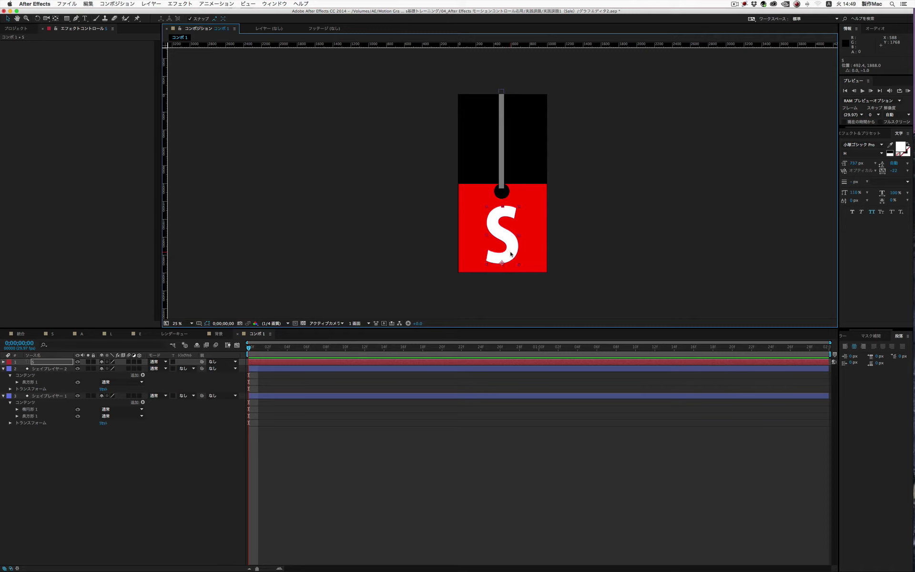
{"action": "key", "text": "Up"}
{"action": "key", "text": "Up"}
{"action": "key", "text": "Up"}
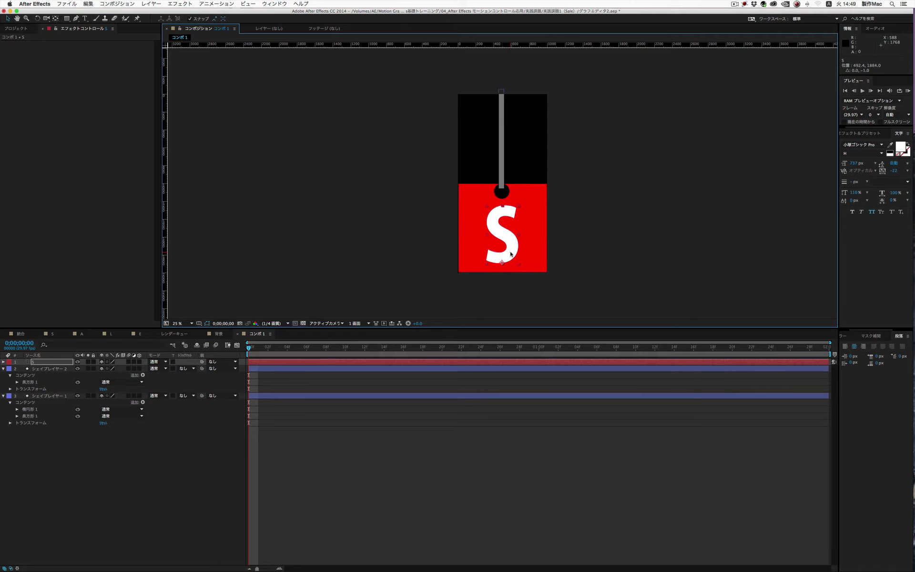
{"action": "left_click", "coordinate": [606, 230]}
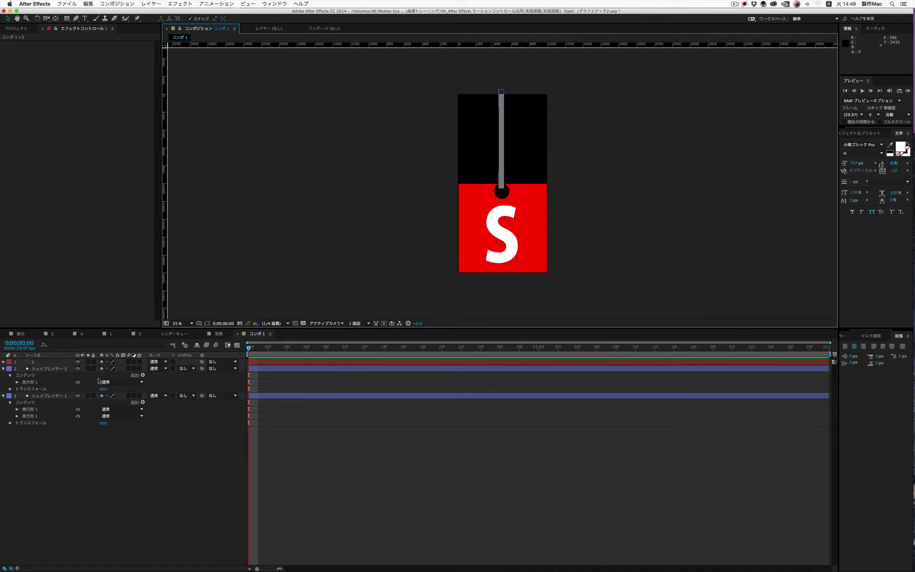
- Apply the Bevel Alpha effect to the red tag's shape layer
{"action": "left_click", "coordinate": [43, 402]}
{"action": "left_click", "coordinate": [47, 397]}
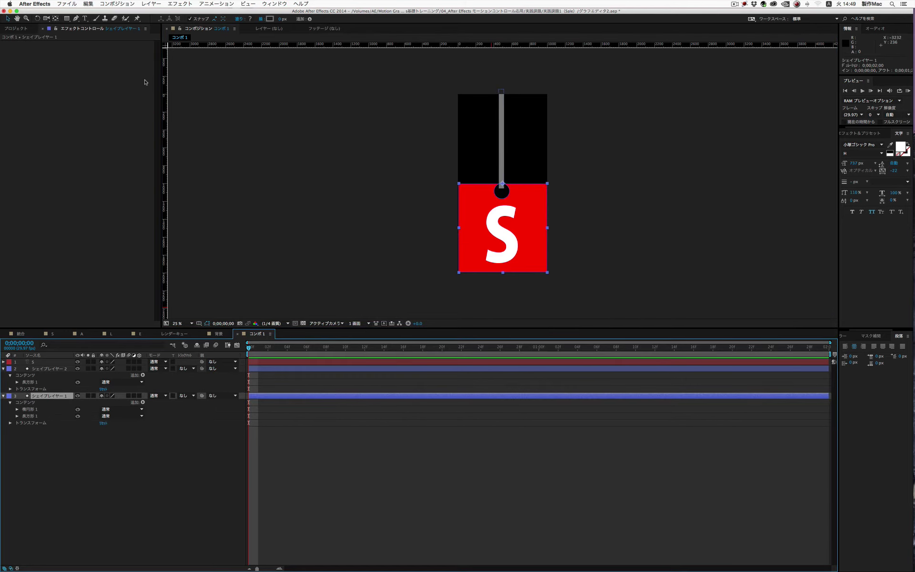
{"action": "left_click", "coordinate": [182, 3]}
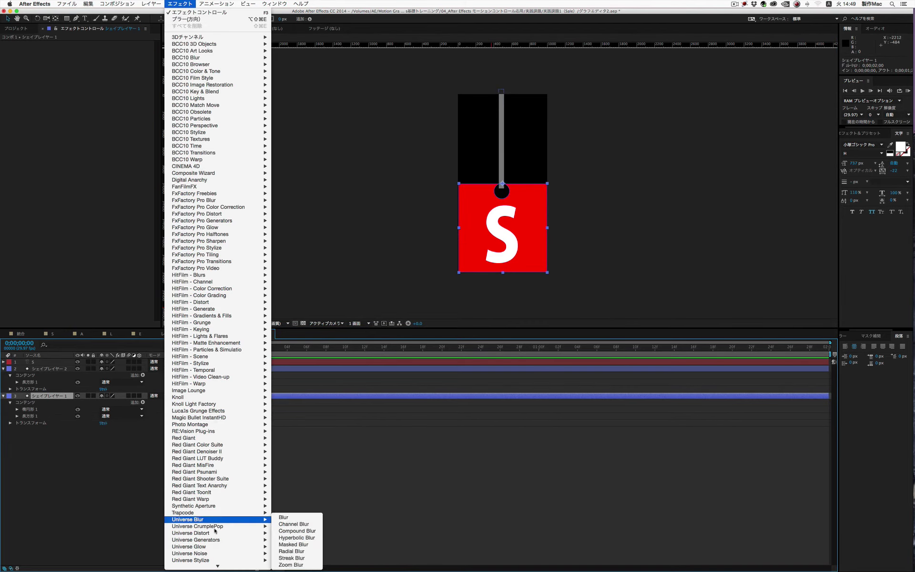
{"action": "scroll", "coordinate": [215, 525], "scroll_direction": "down", "scroll_amount": 5}
{"action": "mouse_move", "coordinate": [204, 565]}
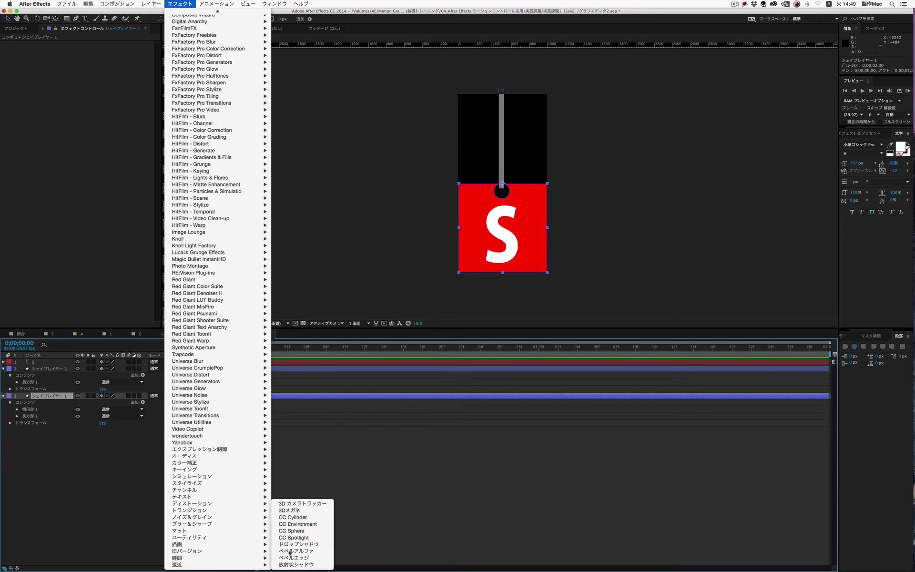
{"action": "left_click", "coordinate": [290, 552]}
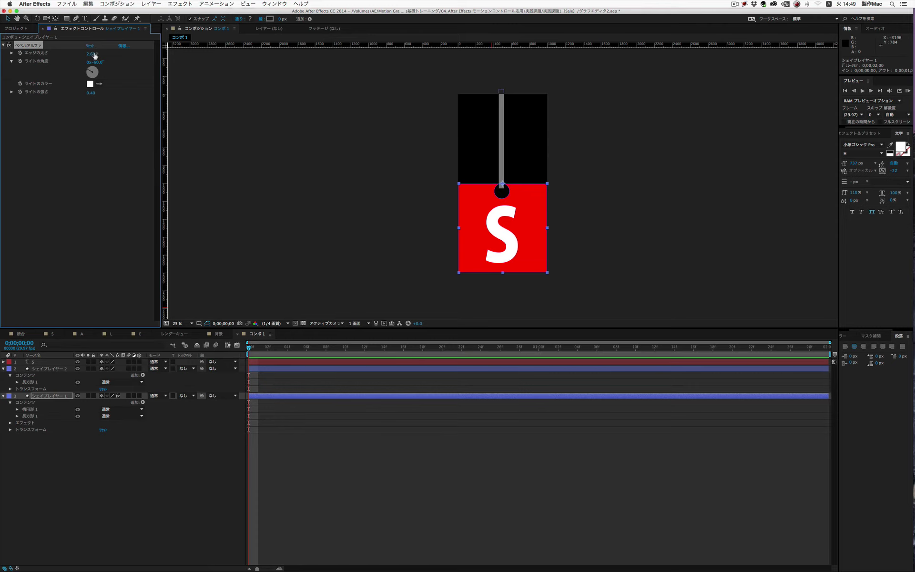
- Raise the Bevel Alpha edge thickness to about 44
{"action": "left_click_drag", "start_coordinate": [201, 66], "coordinate": [234, 70]}
{"action": "left_click_drag", "start_coordinate": [230, 68], "coordinate": [292, 72]}
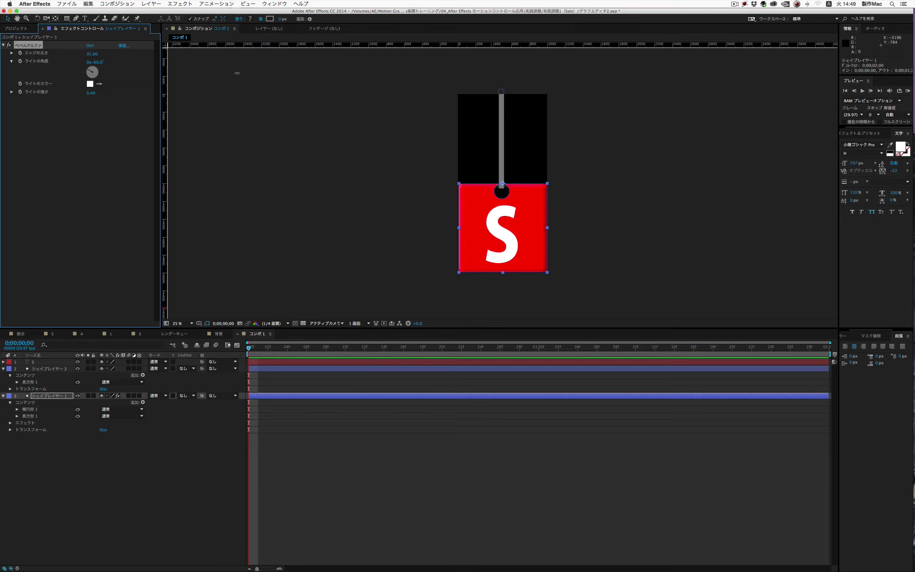
{"action": "left_click_drag", "start_coordinate": [241, 74], "coordinate": [262, 74]}
{"action": "left_click", "coordinate": [502, 132]}
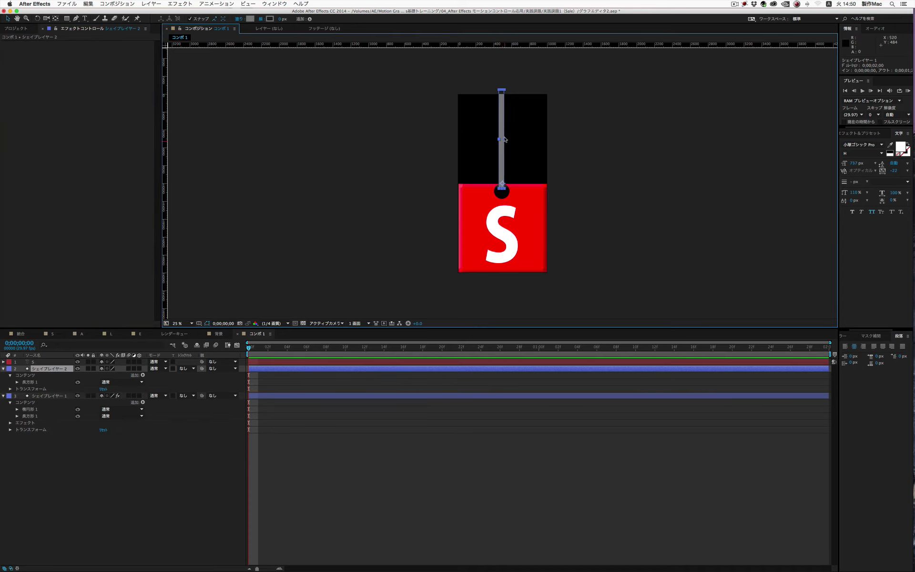
- Add CC Light Sweep to the grey string layer and place its centre at 484, 340
{"action": "left_click", "coordinate": [184, 4]}
{"action": "mouse_move", "coordinate": [217, 566]}
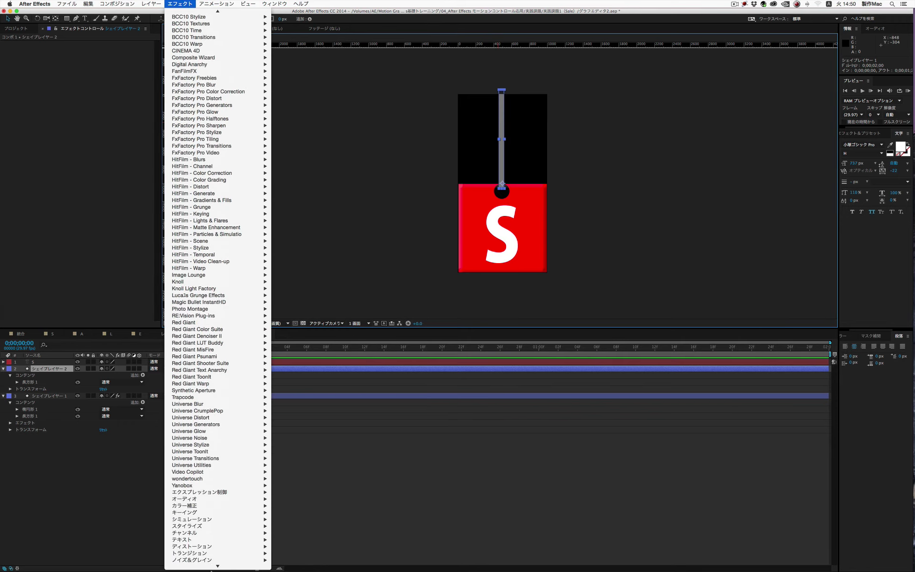
{"action": "mouse_move", "coordinate": [201, 546]}
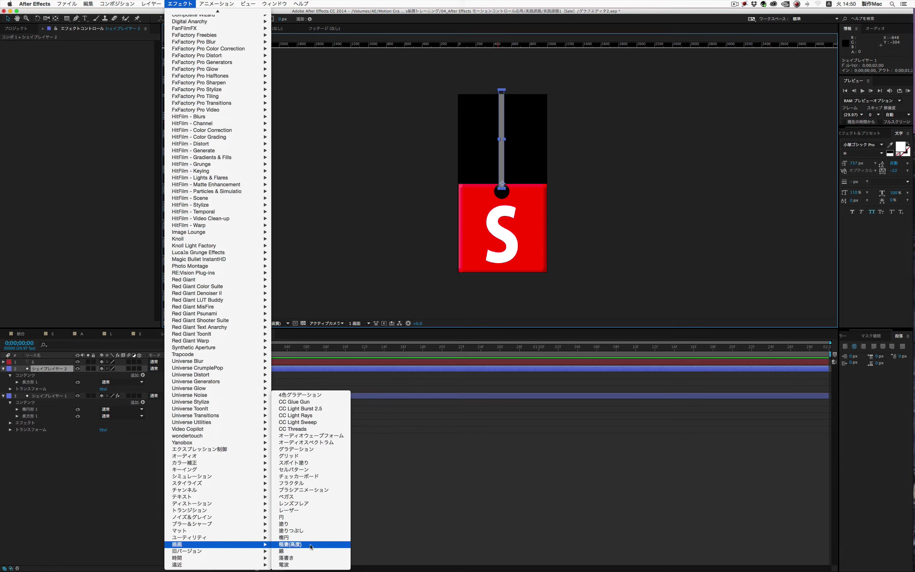
{"action": "left_click", "coordinate": [313, 423]}
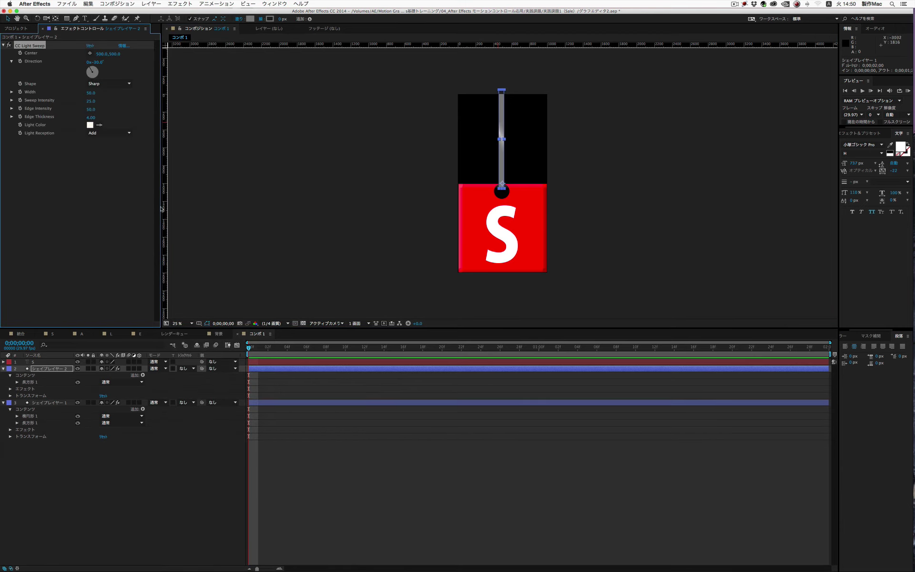
{"action": "left_click", "coordinate": [90, 53]}
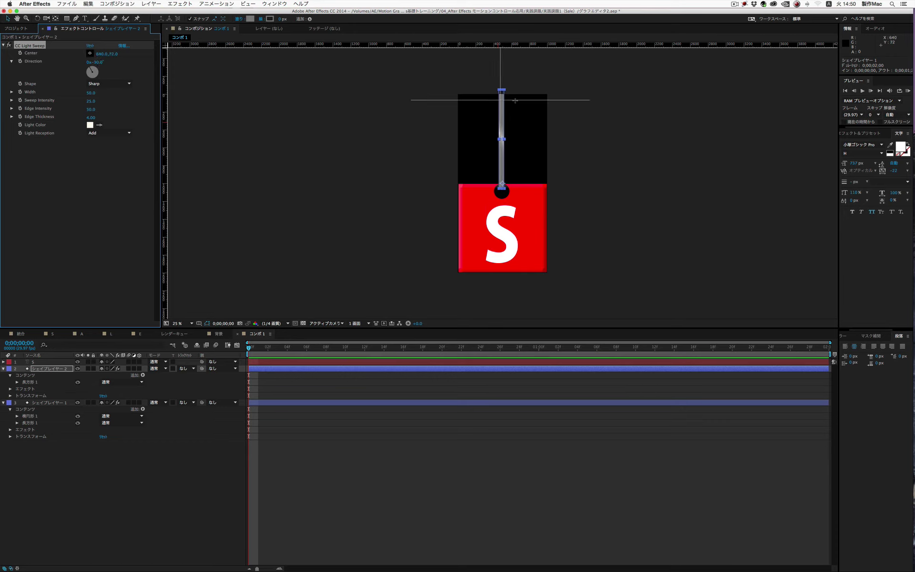
{"action": "left_click", "coordinate": [501, 123]}
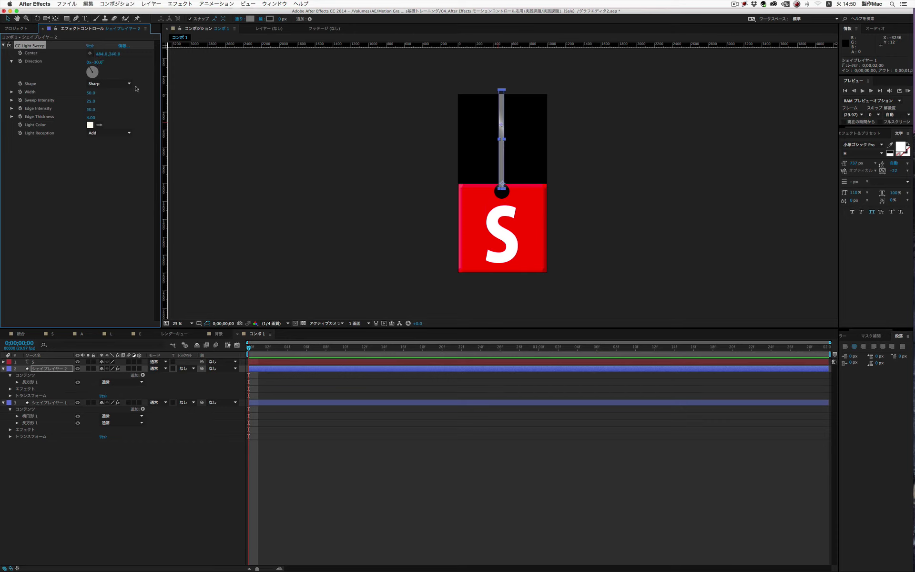
- Set the CC Light Sweep Direction on the string to 0°
{"action": "left_click", "coordinate": [97, 63]}
{"action": "type", "text": "0"}
{"action": "key", "text": "Return"}
- Nudge the light sweep centre down along the string to 485, 347
{"action": "key", "text": "period"}
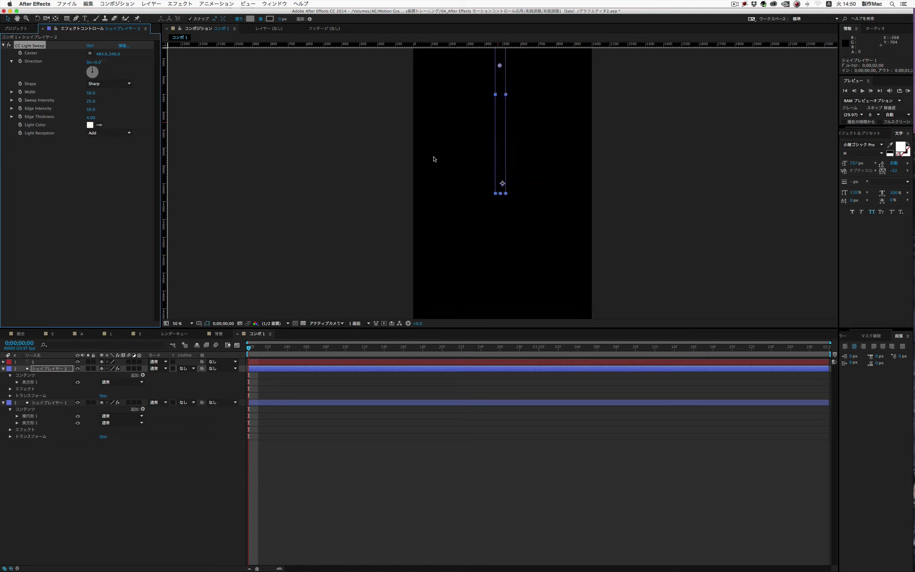
{"action": "key", "text": "period"}
{"action": "left_click_drag", "start_coordinate": [329, 115], "coordinate": [296, 251]}
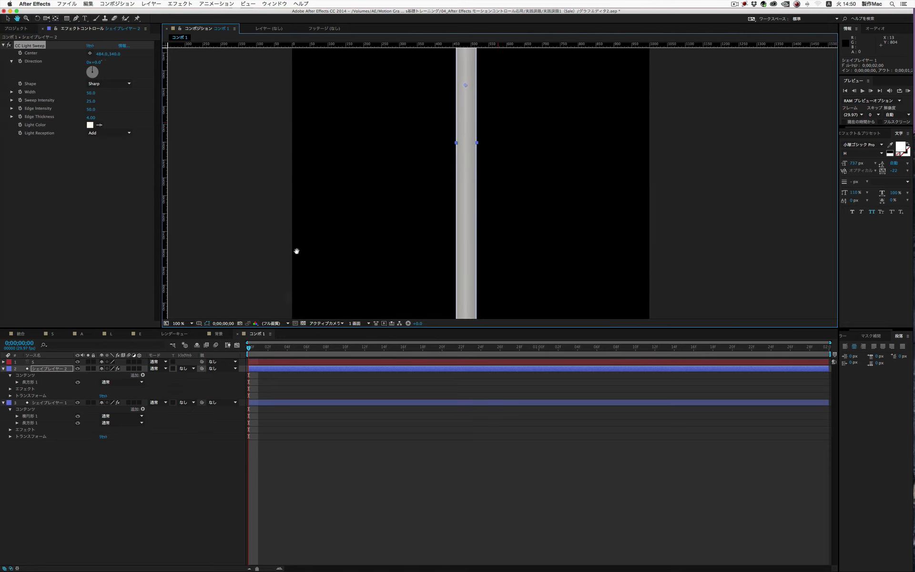
{"action": "key", "text": "v"}
{"action": "key", "text": "period"}
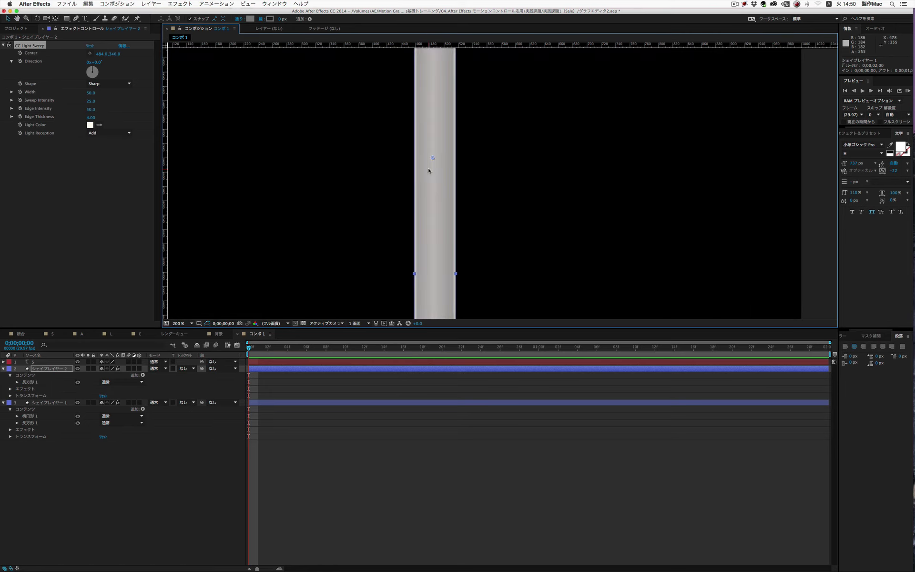
{"action": "left_click_drag", "start_coordinate": [433, 158], "coordinate": [434, 160]}
{"action": "key", "text": "comma"}
{"action": "key", "text": "comma"}
{"action": "key", "text": "comma"}
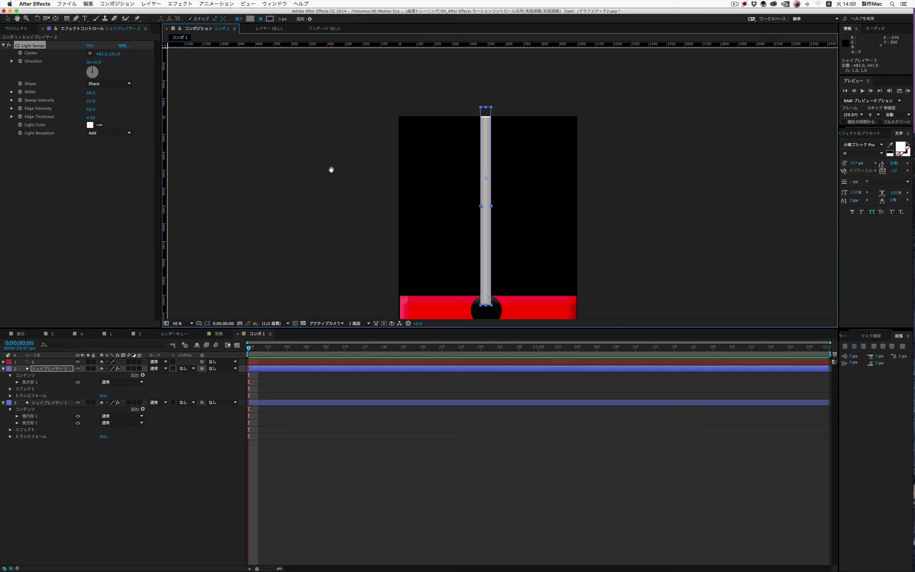
{"action": "left_click_drag", "start_coordinate": [332, 170], "coordinate": [328, 110]}
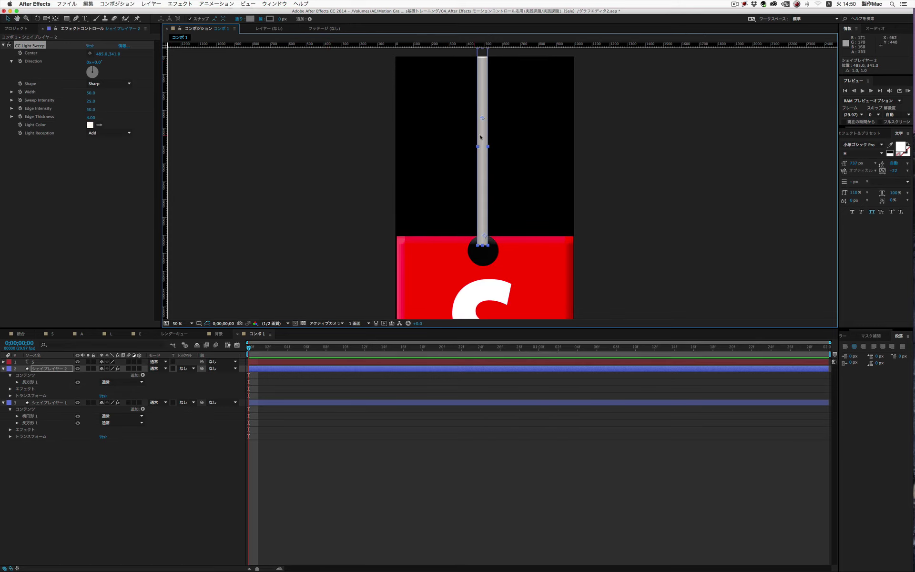
{"action": "left_click_drag", "start_coordinate": [483, 119], "coordinate": [483, 121]}
{"action": "key", "text": "comma"}
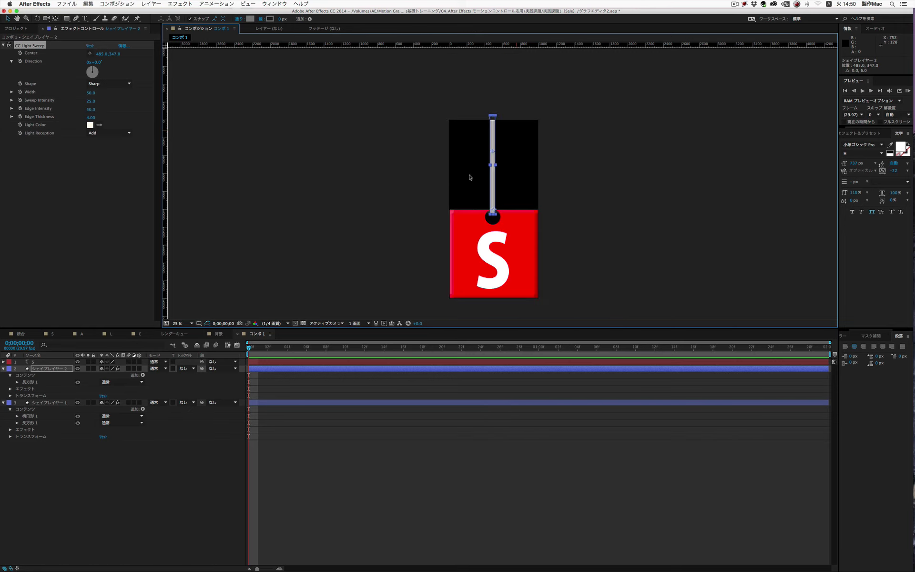